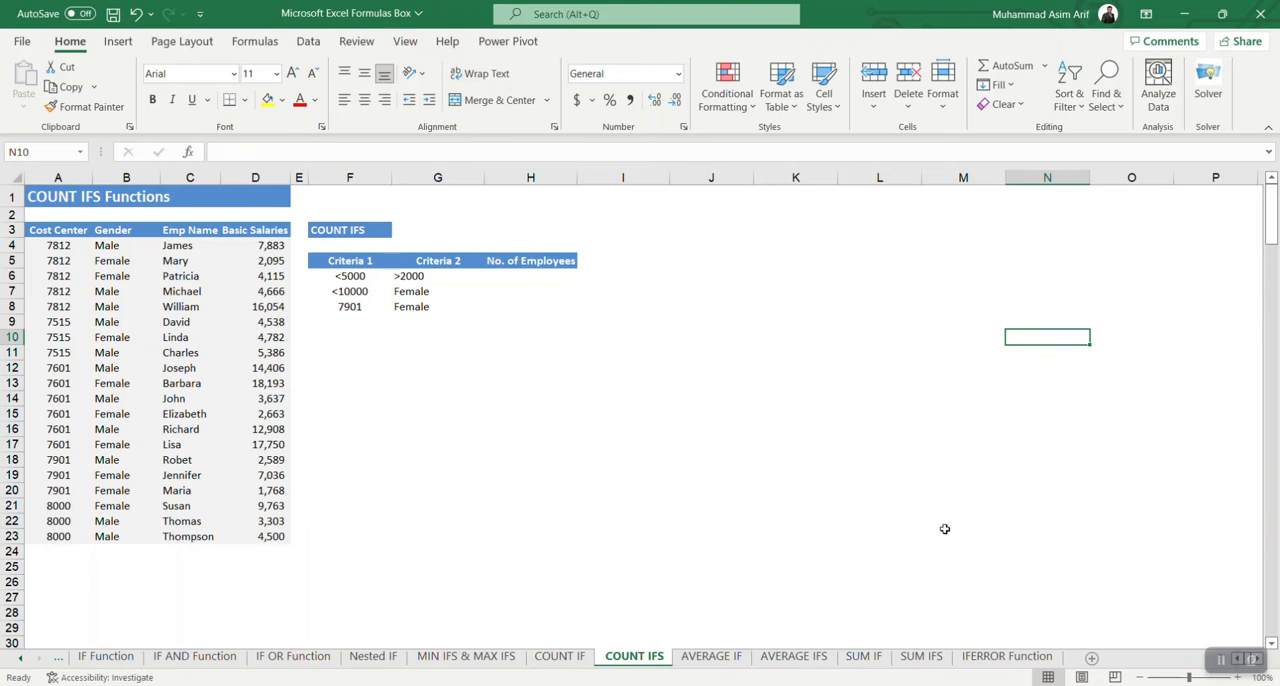
Step: Examine the cost center, gender, employee name and salary columns, along with the first scenario's two criteria in F6 and G6
left_click(210, 287)
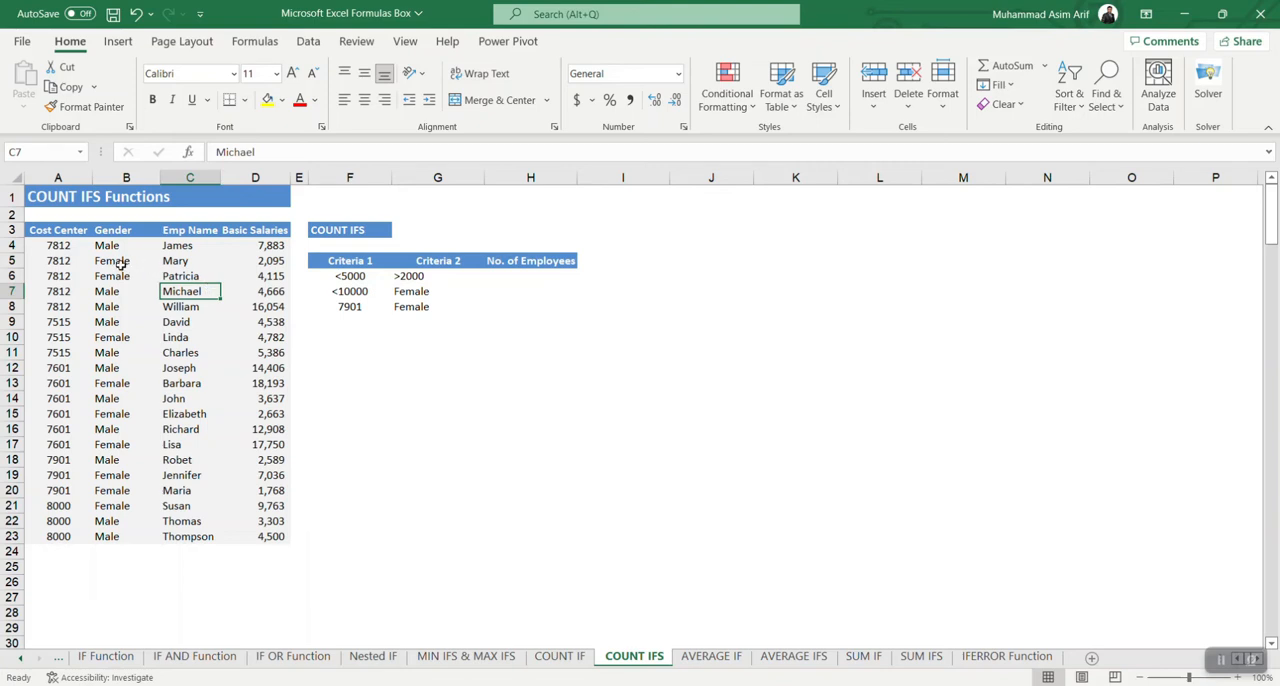
left_click(64, 262)
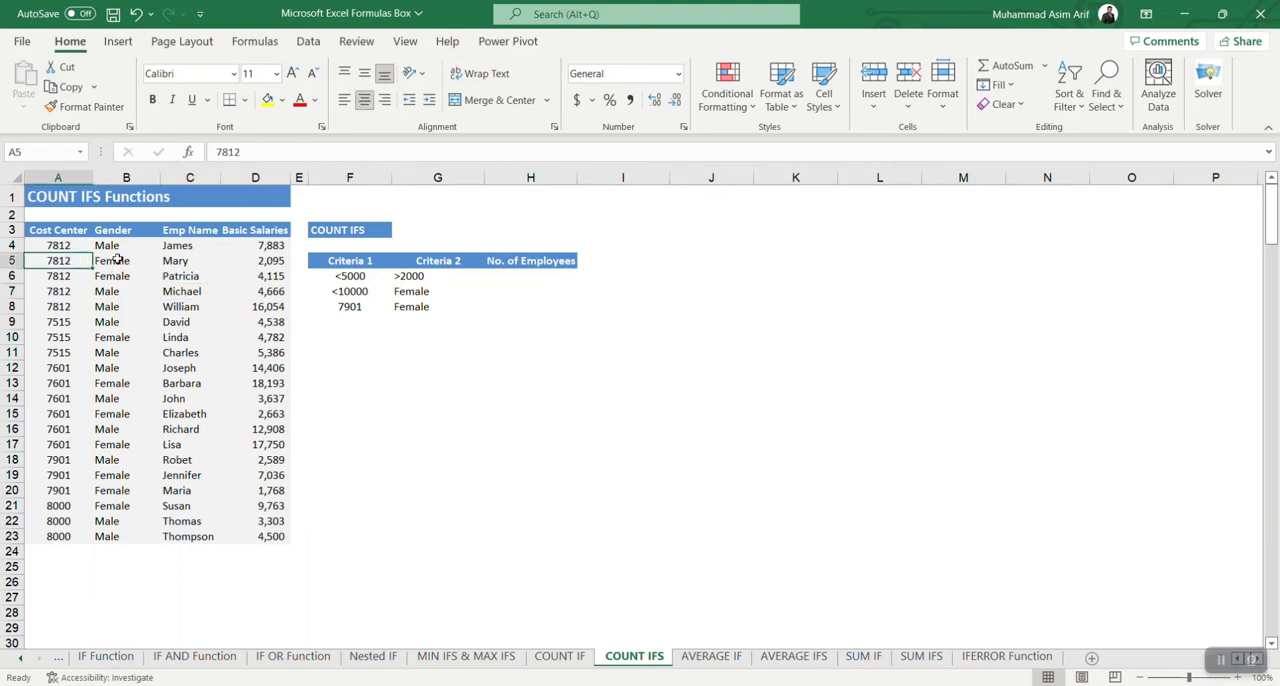
left_click(119, 259)
left_click(184, 264)
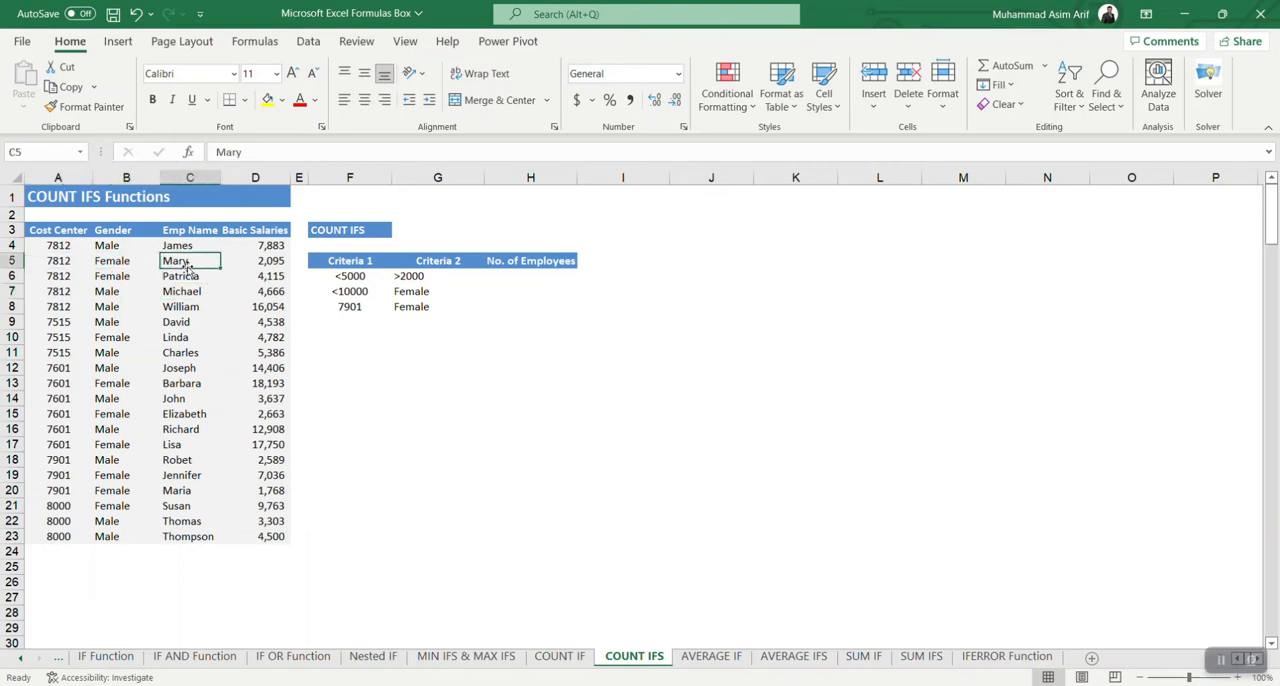
left_click(266, 269)
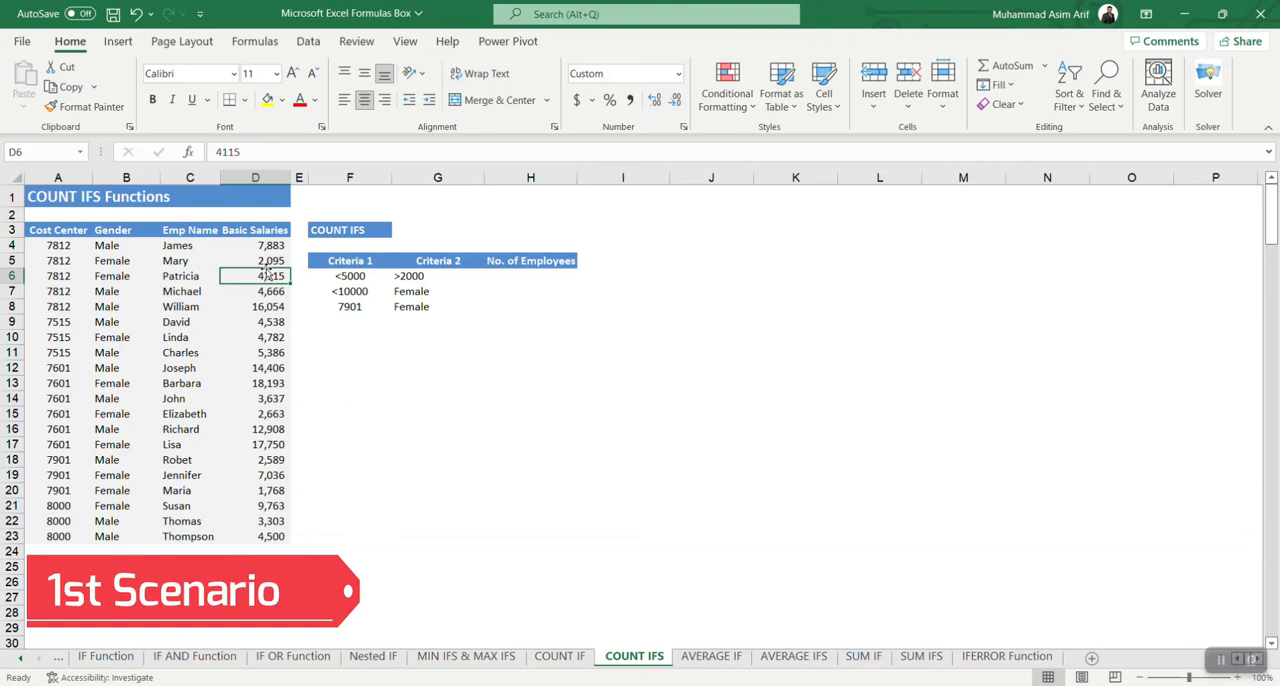
left_click(358, 279)
left_click(407, 278)
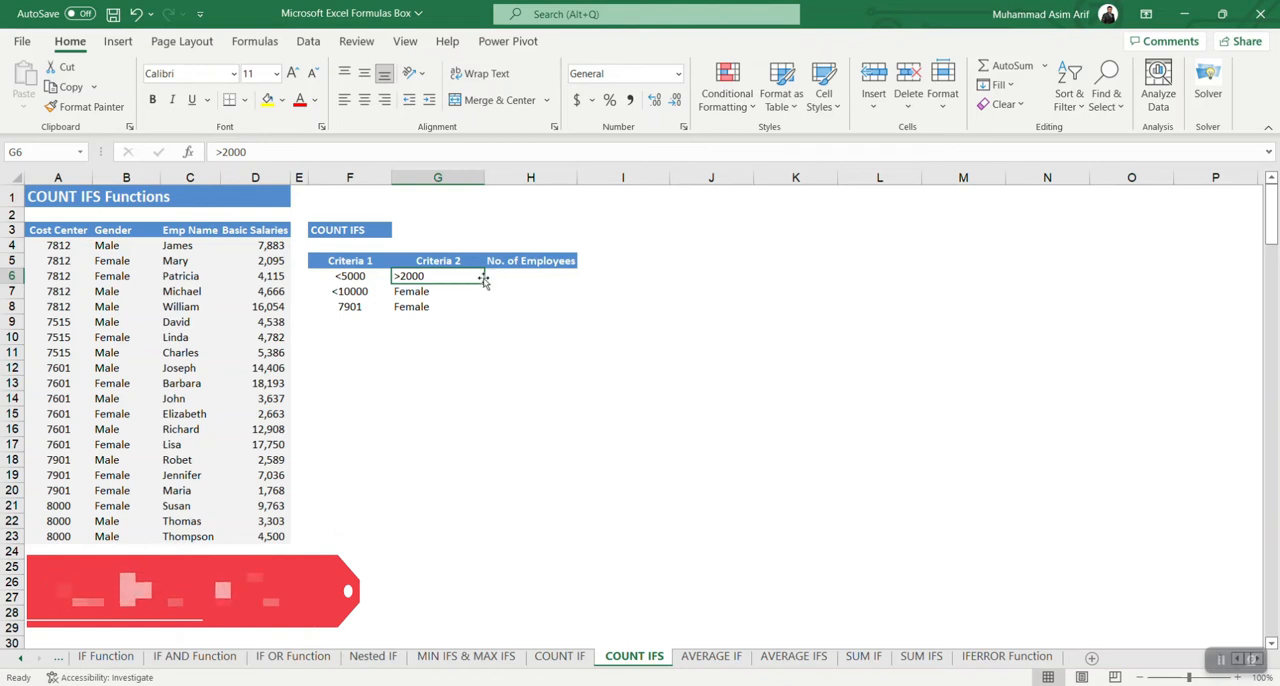
Step: Start a COUNTIFS formula in H6 with the absolute salary range $D$4:$D$23 and F6 as the first criterion
left_click(508, 274)
type("=co")
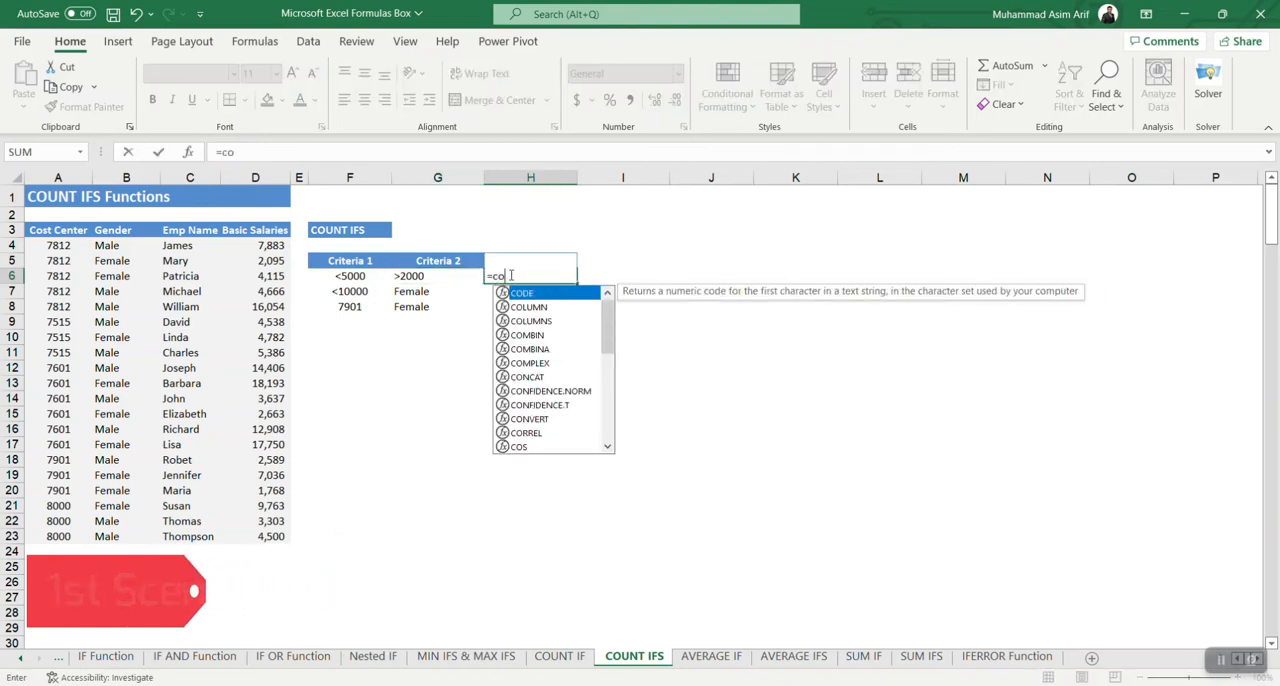
type("untifs(")
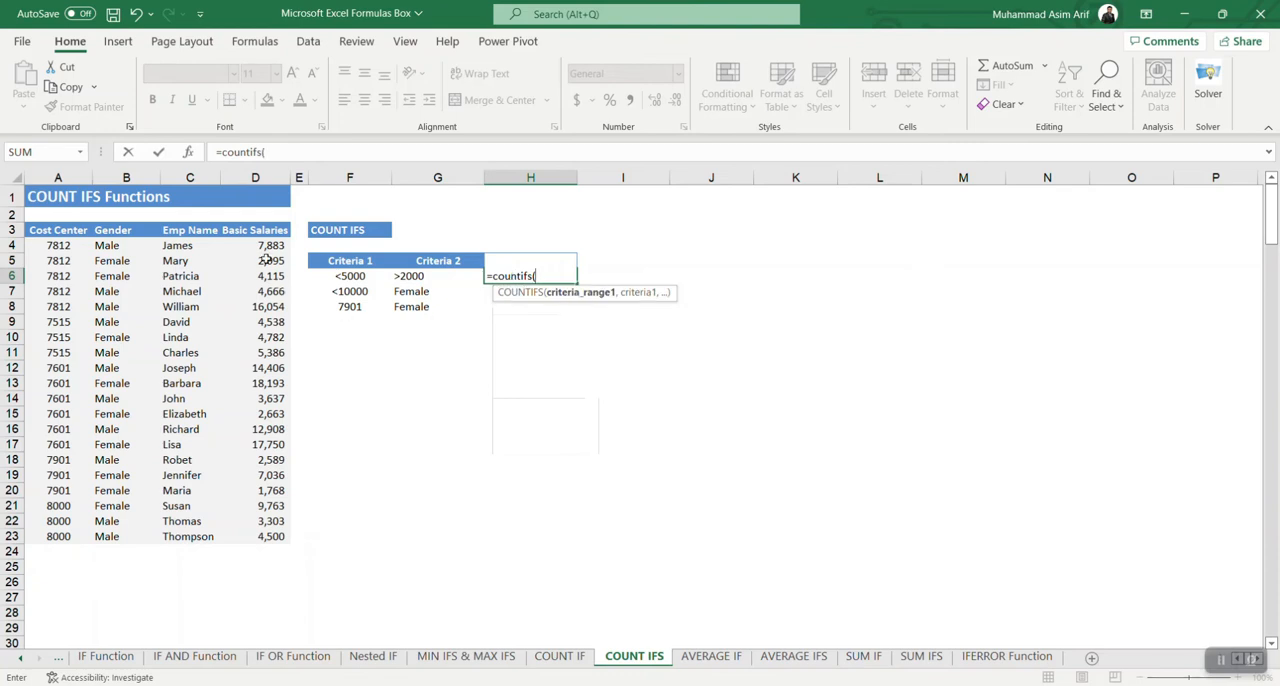
left_click_drag(263, 248, 272, 540)
key("F4")
type(",")
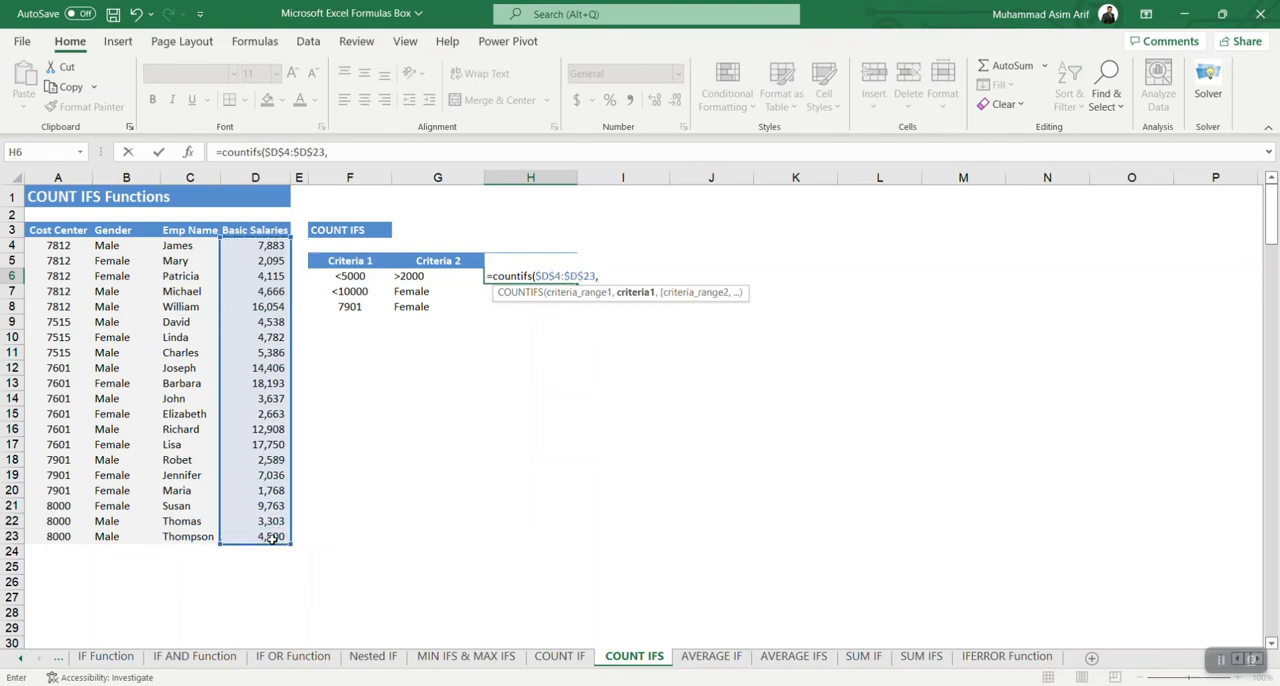
left_click(343, 277)
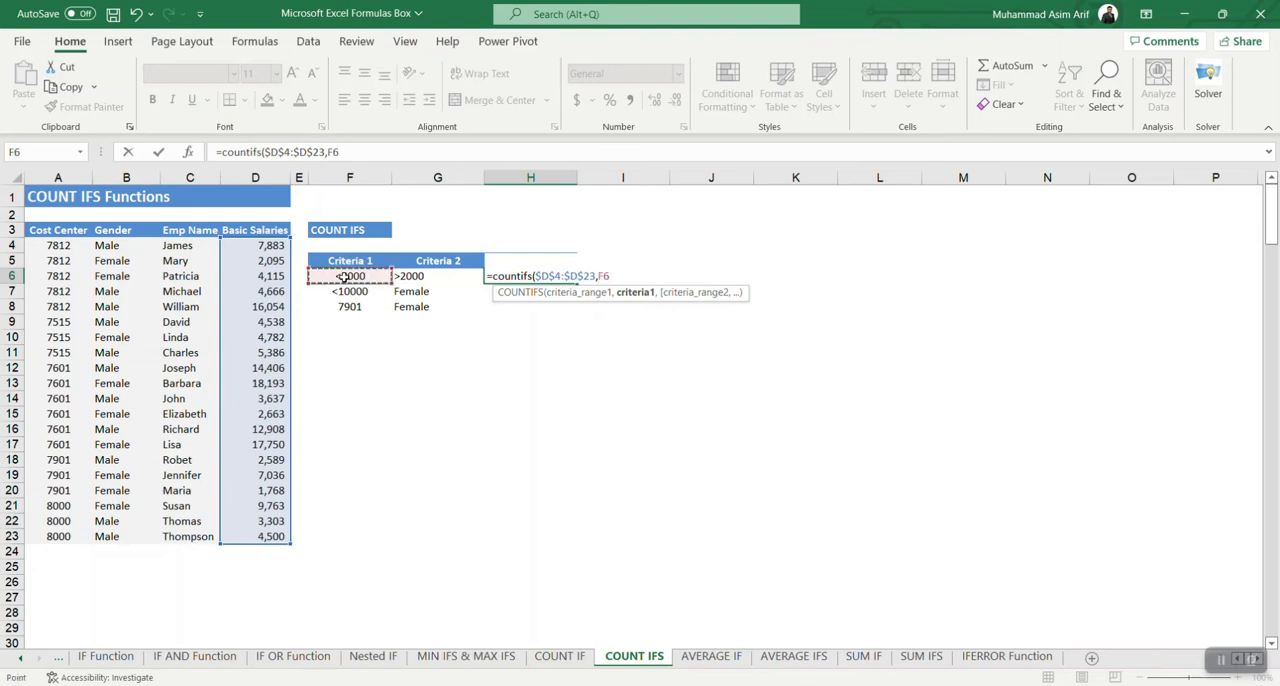
type(",")
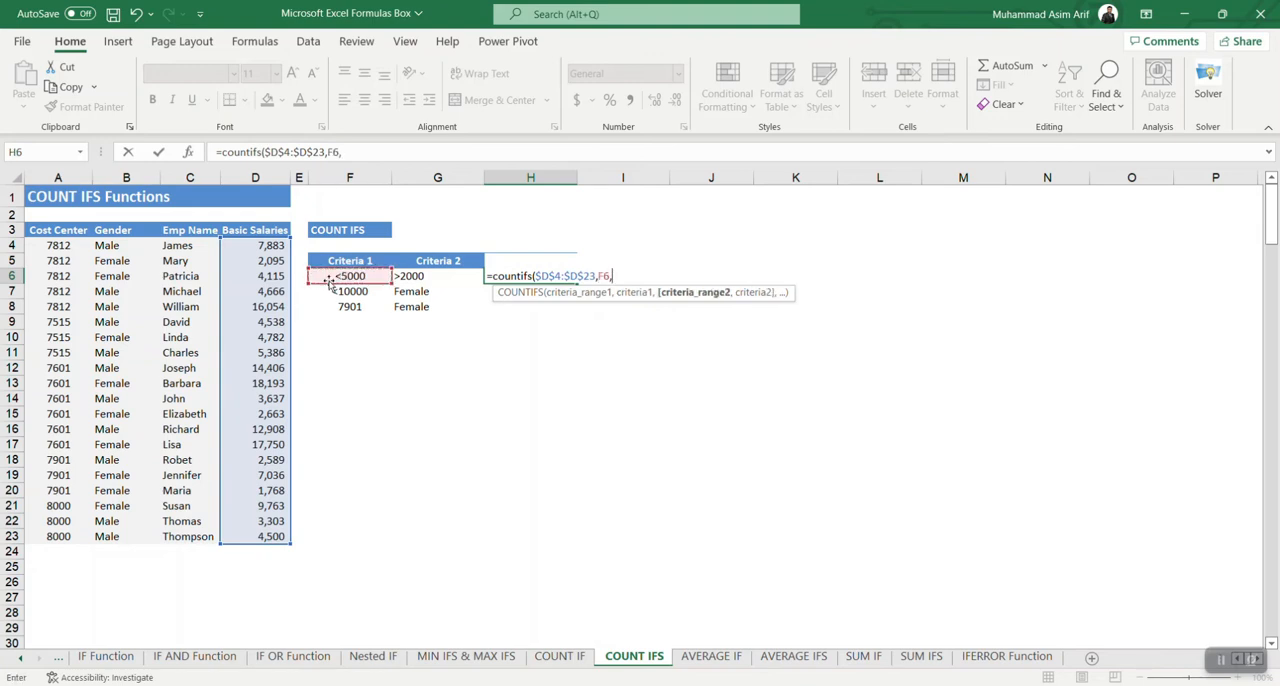
Step: Complete the H6 formula with $D$4:$D$23 as the second range and G6 as its criterion, and review it against both criteria
left_click_drag(265, 248, 272, 537)
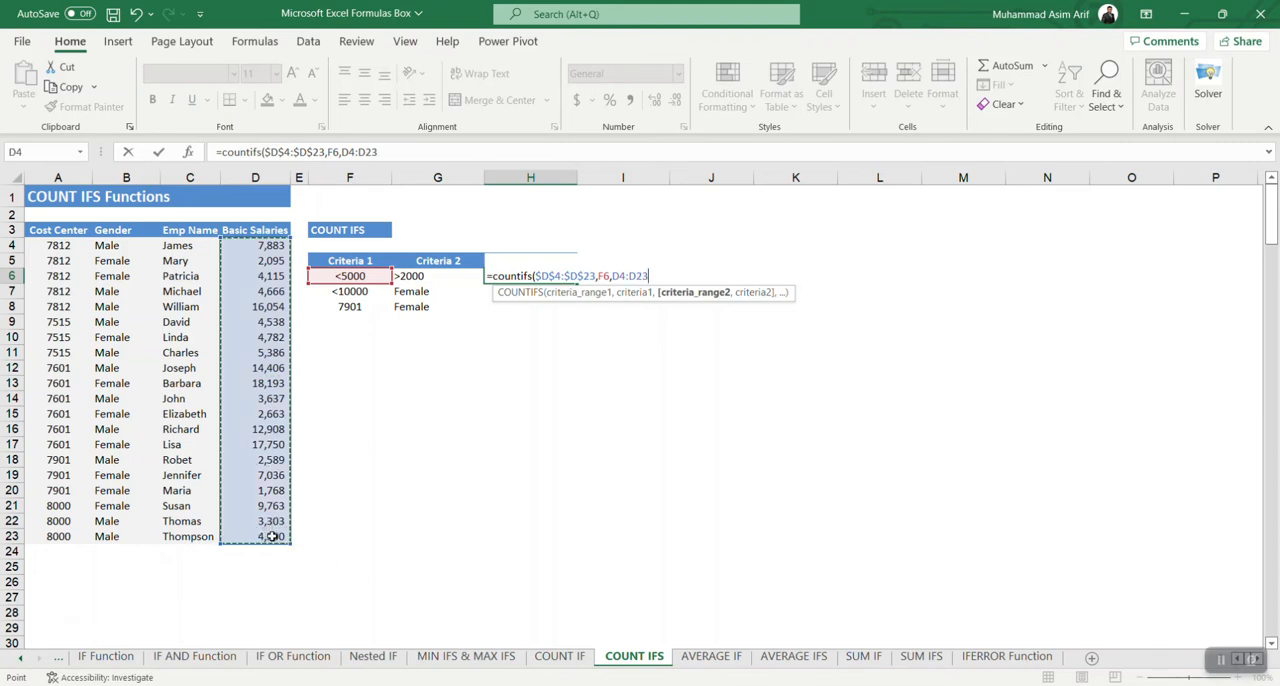
key("F4")
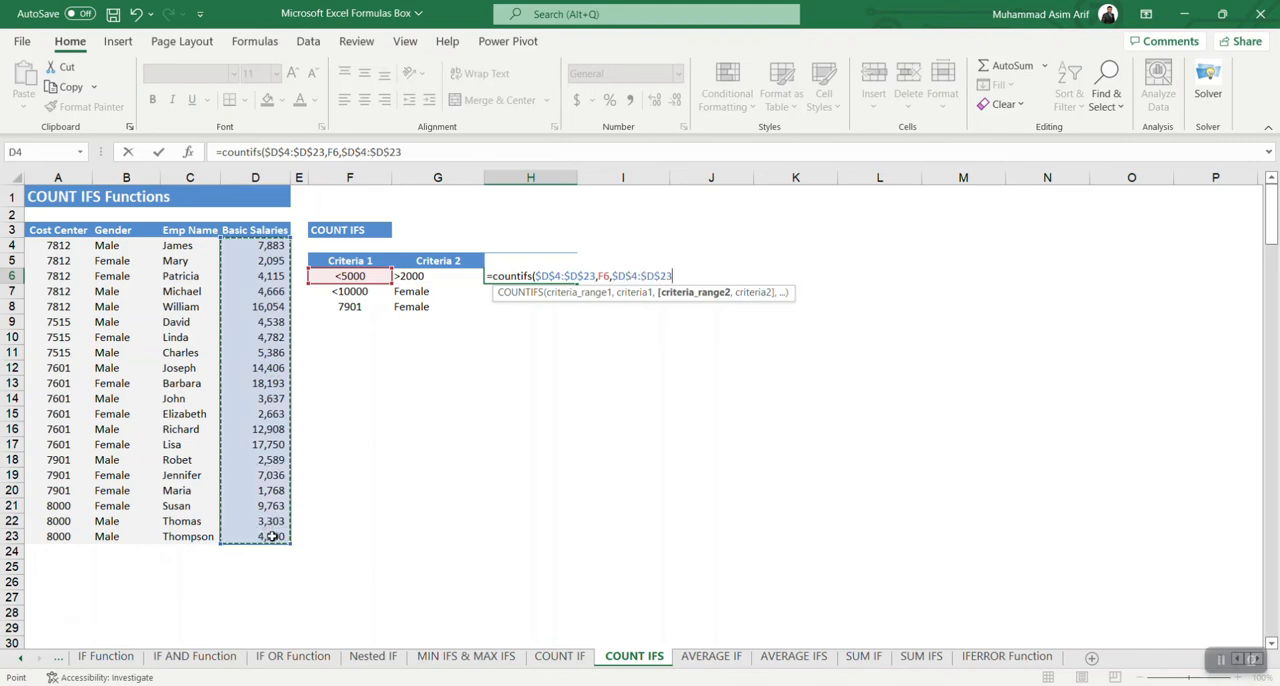
type(",")
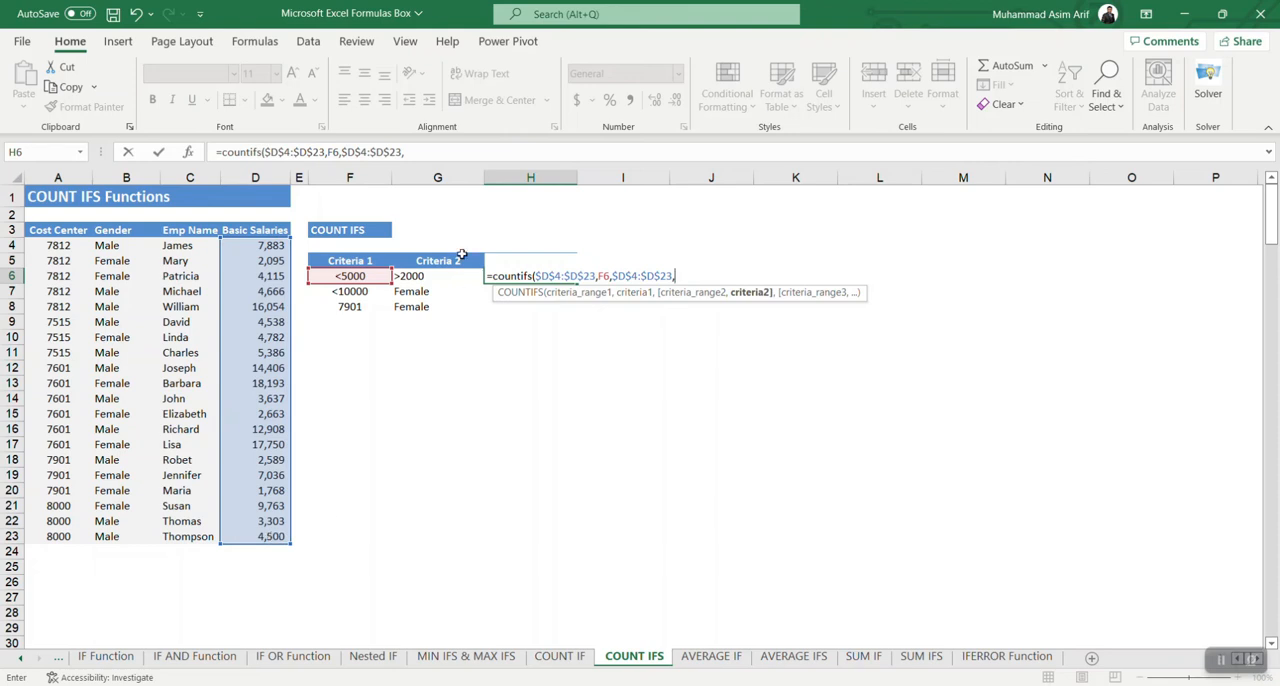
left_click(431, 283)
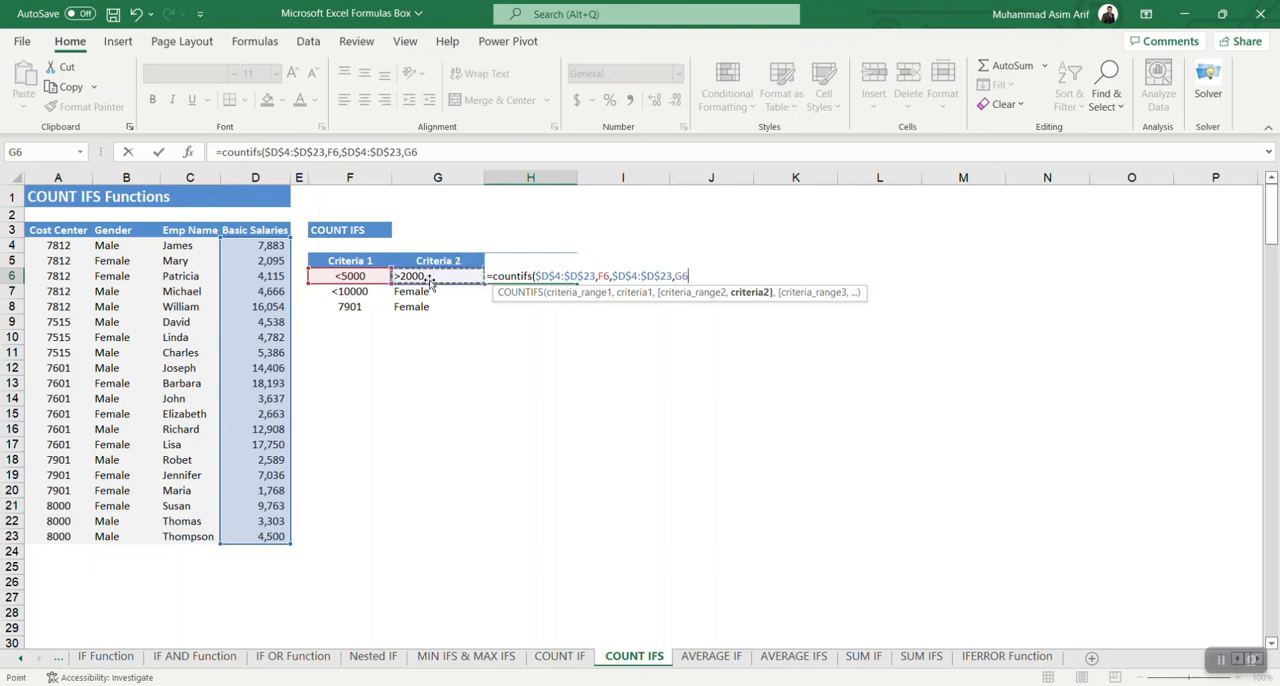
type(")")
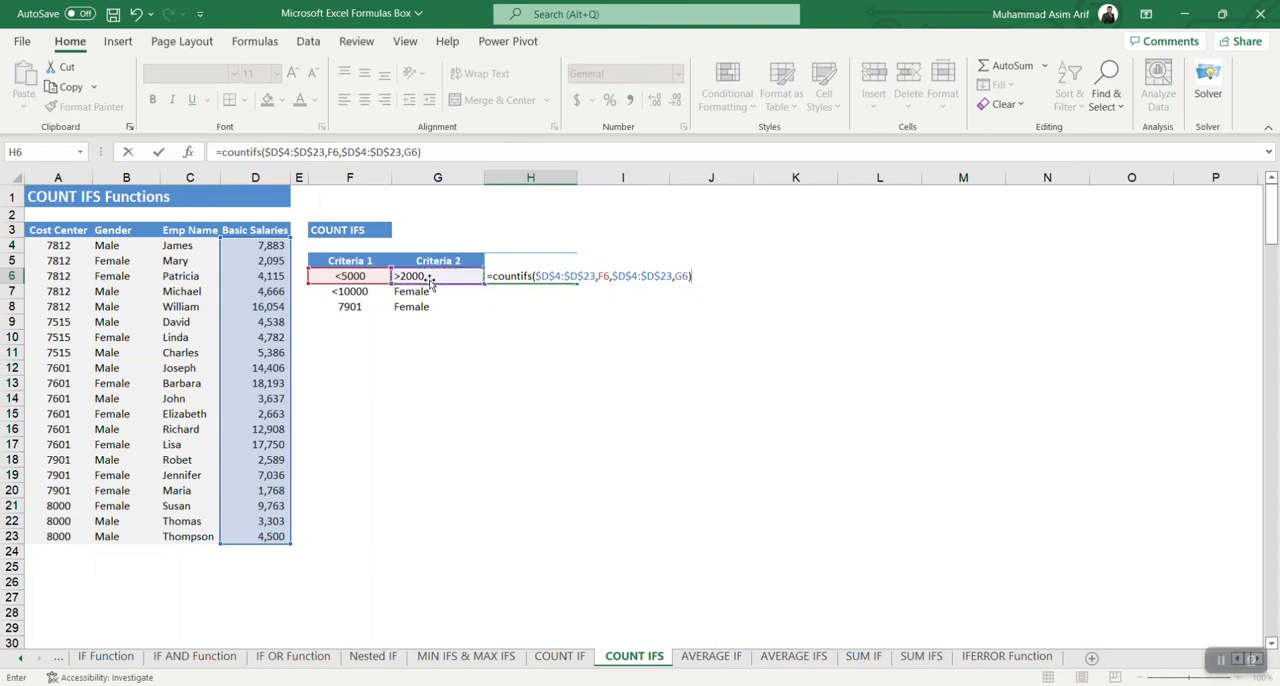
key("Return")
left_click(517, 278)
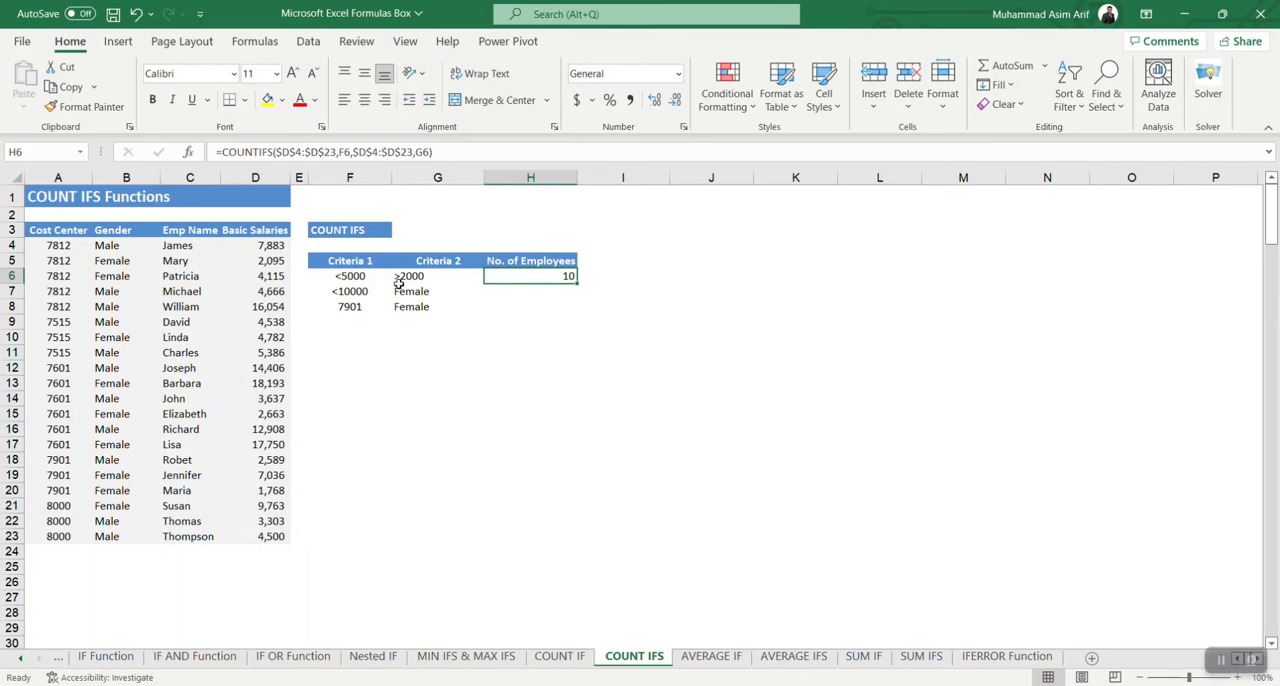
left_click(365, 282)
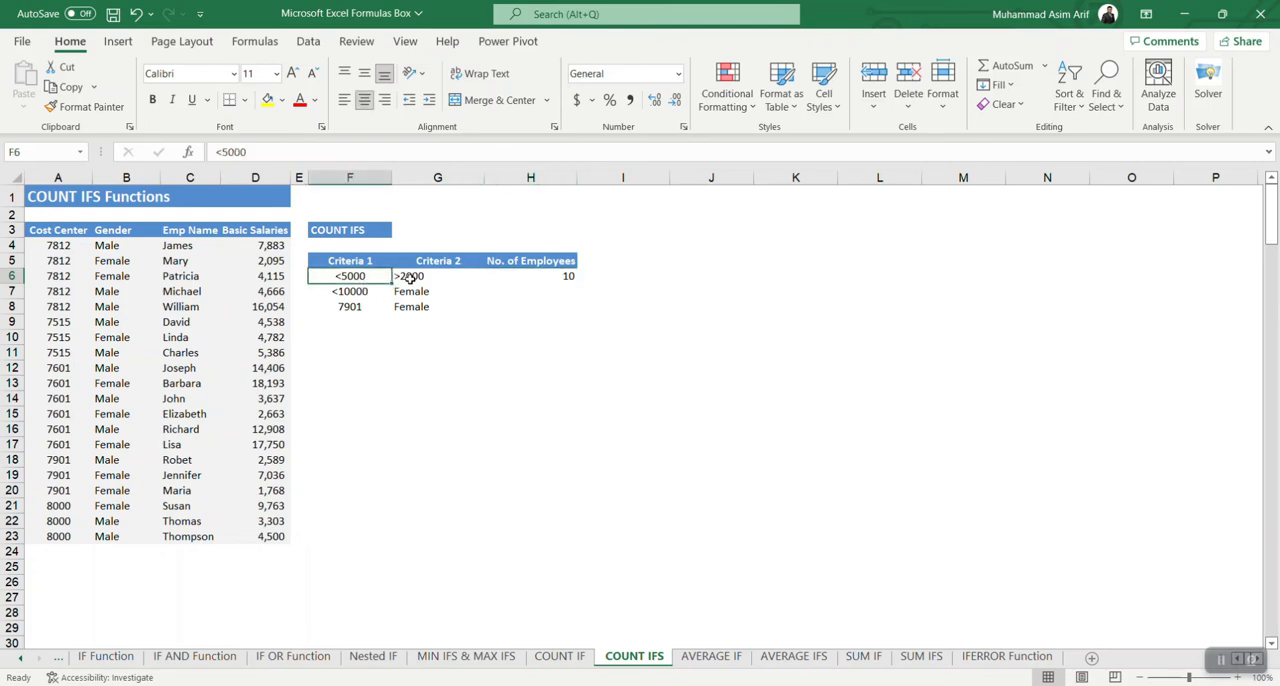
left_click(410, 279)
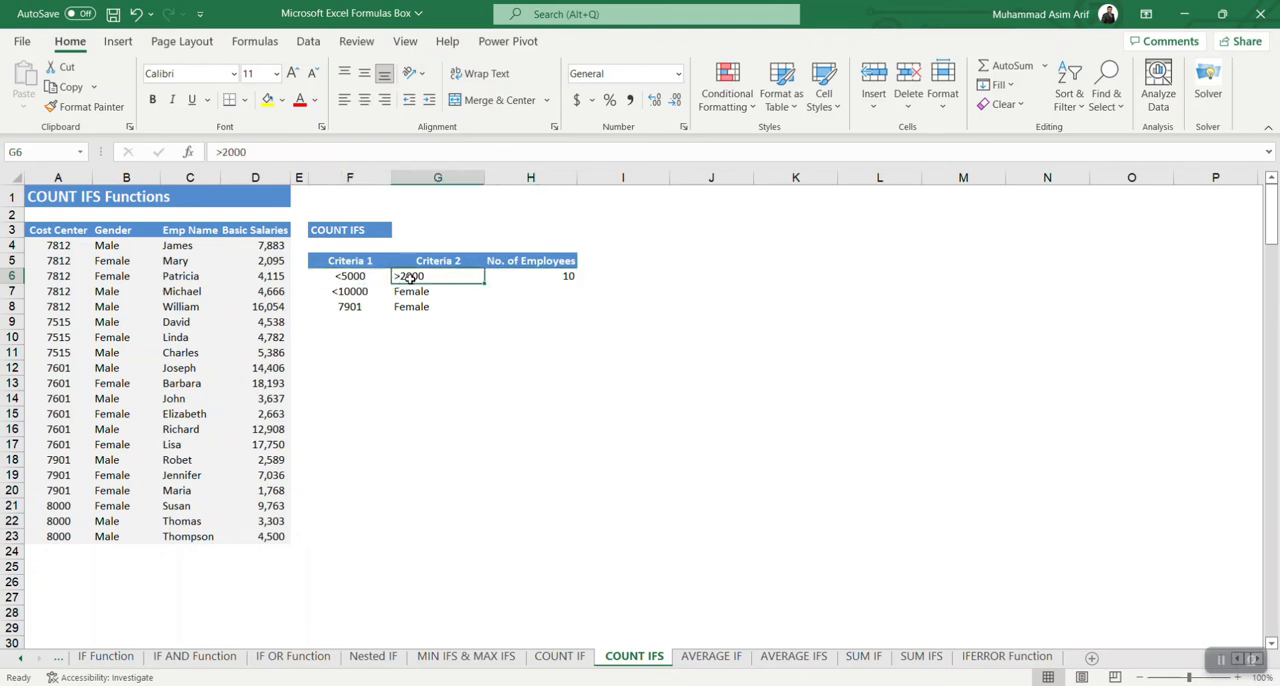
Step: Start a COUNTIFS formula in H7 with the absolute salary range $D$4:$D$23 and F7 as the first criterion
left_click(501, 291)
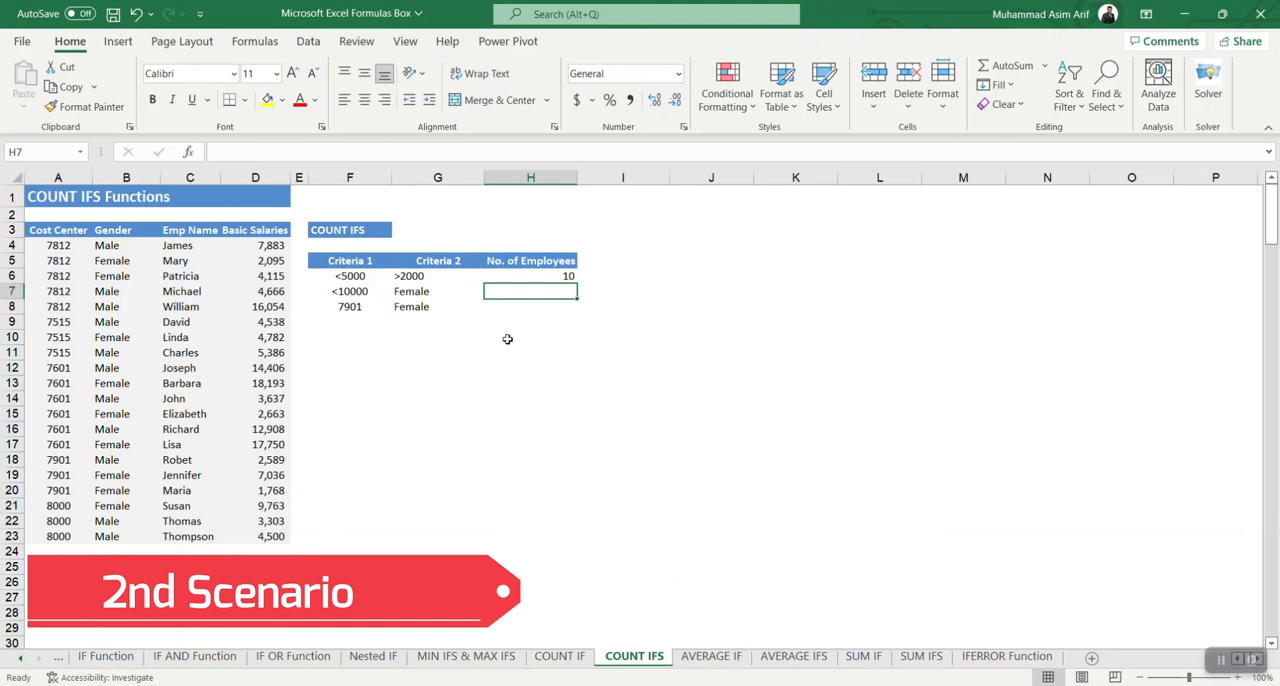
type("=counti")
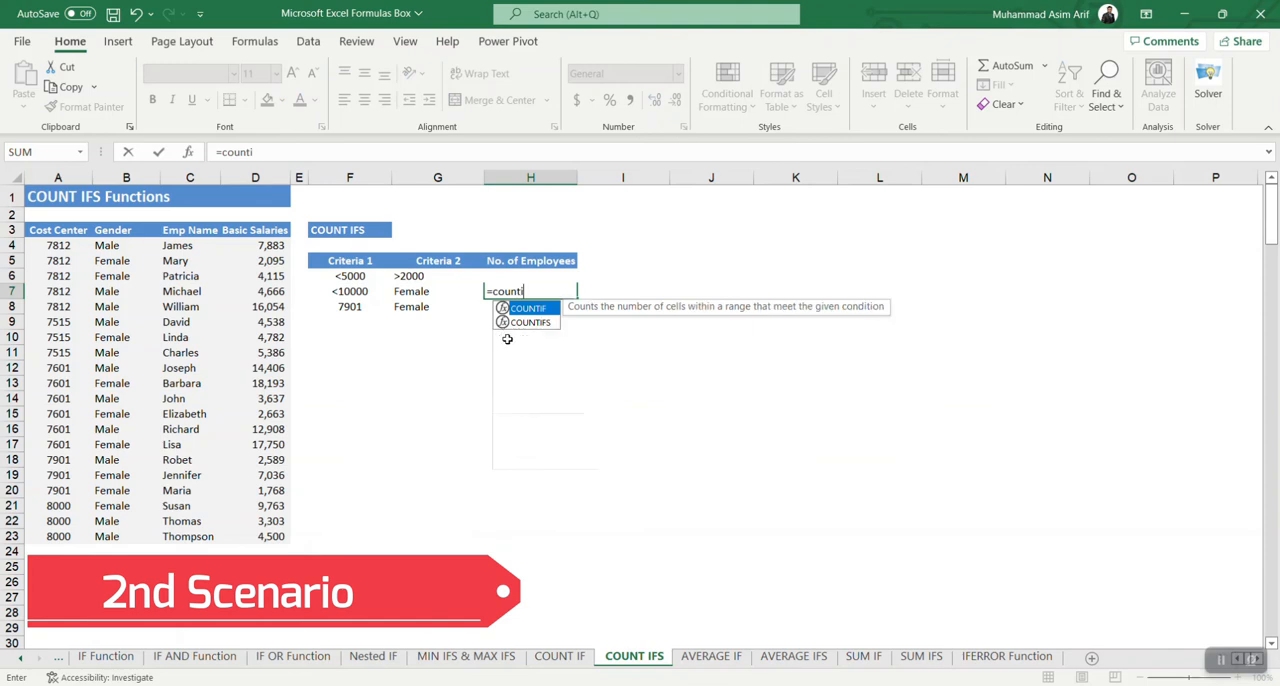
type("fs(")
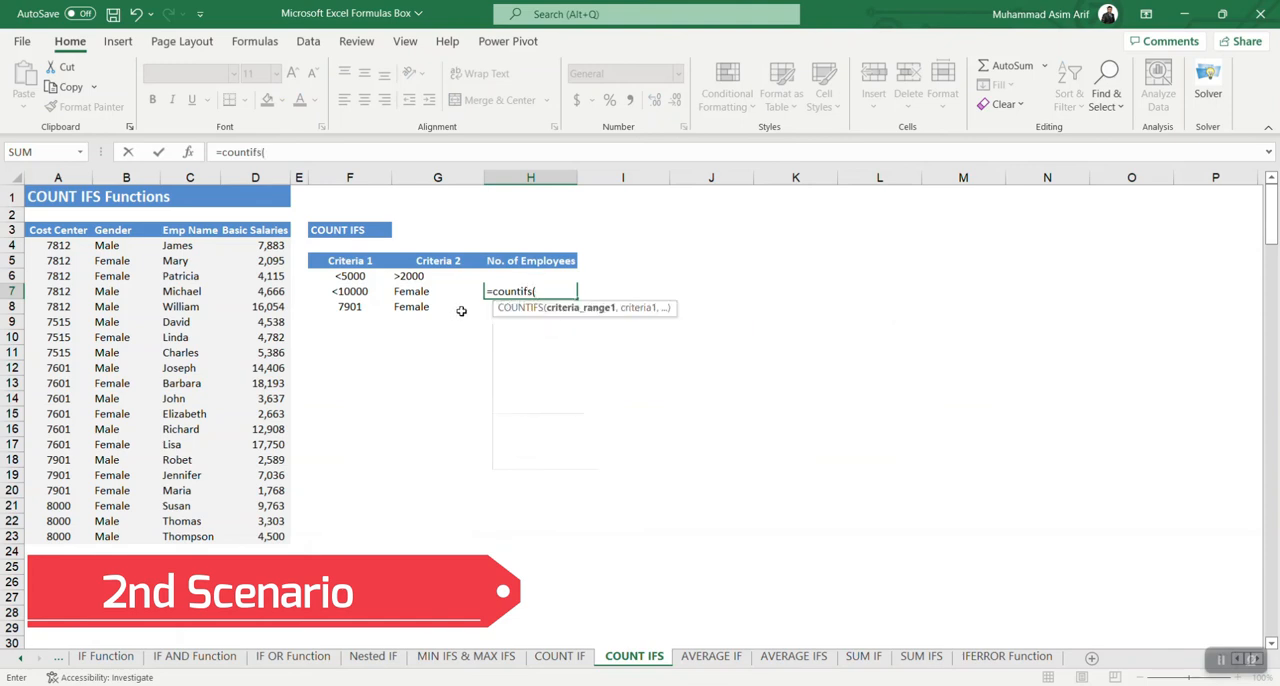
left_click_drag(272, 245, 275, 537)
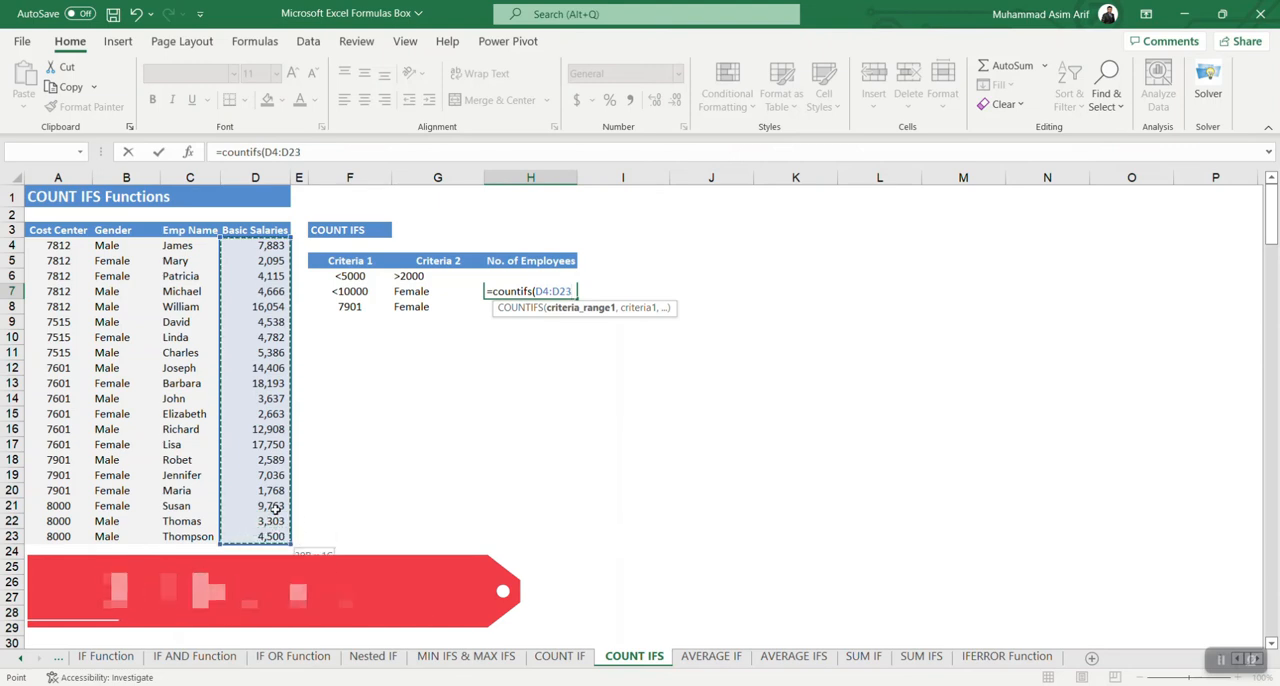
key("F4")
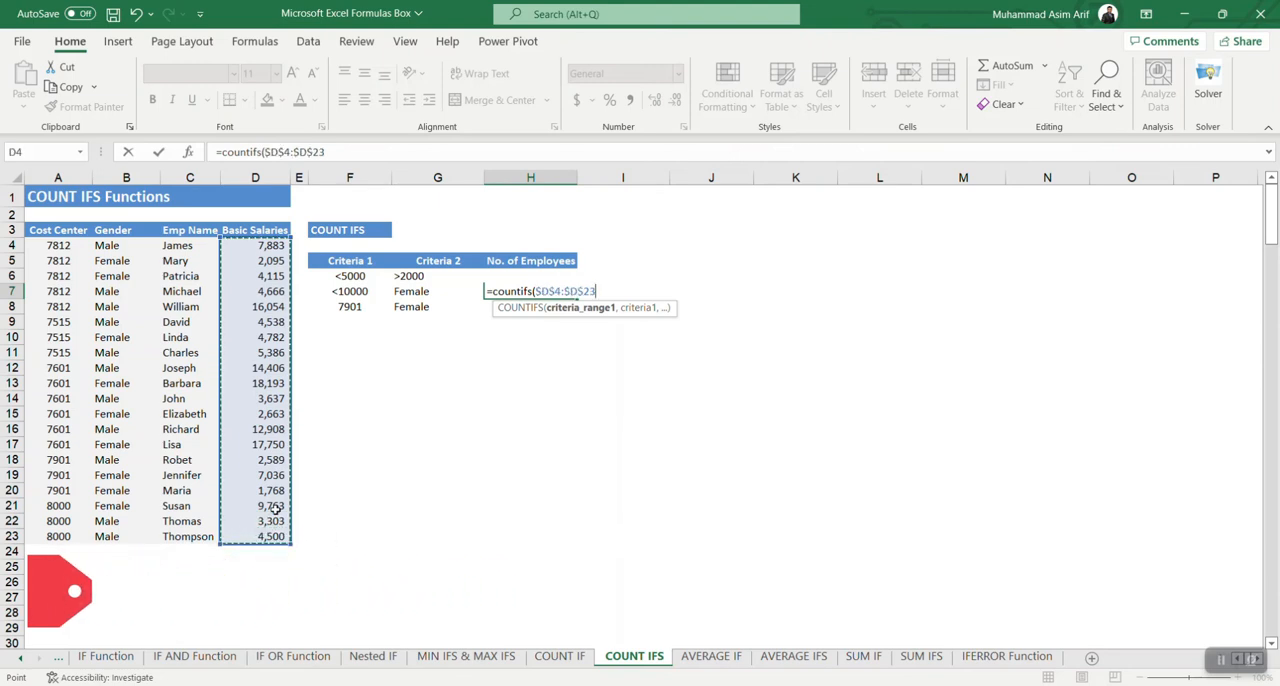
type(",")
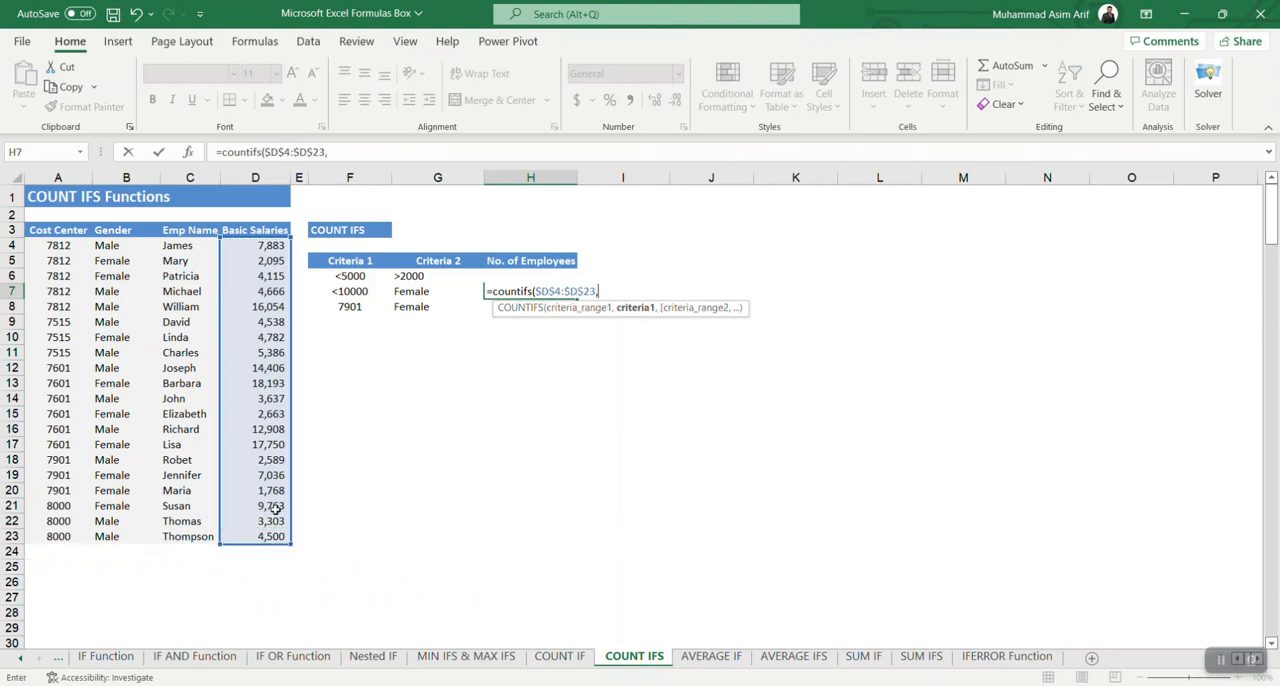
left_click(362, 291)
type(",")
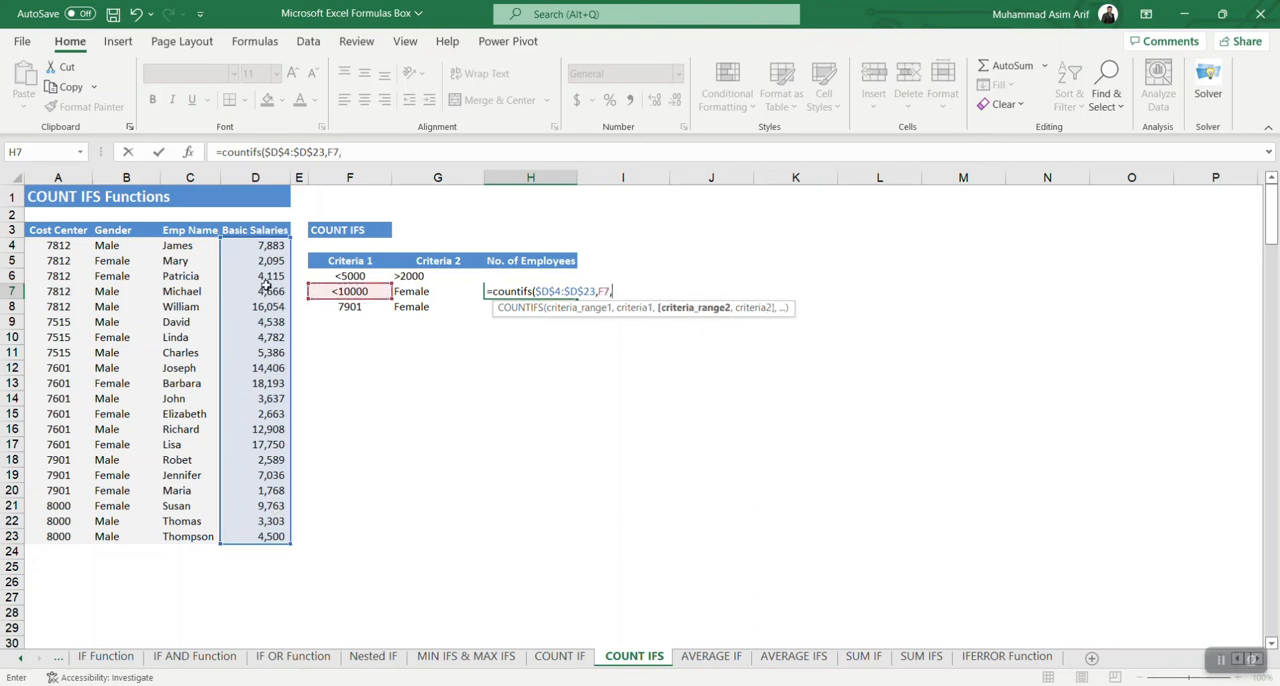
Step: Complete the H7 formula with the absolute gender range $B$4:$B$23 and G7 as its criterion, and review the entered formula
left_click_drag(120, 246, 112, 536)
key("F4")
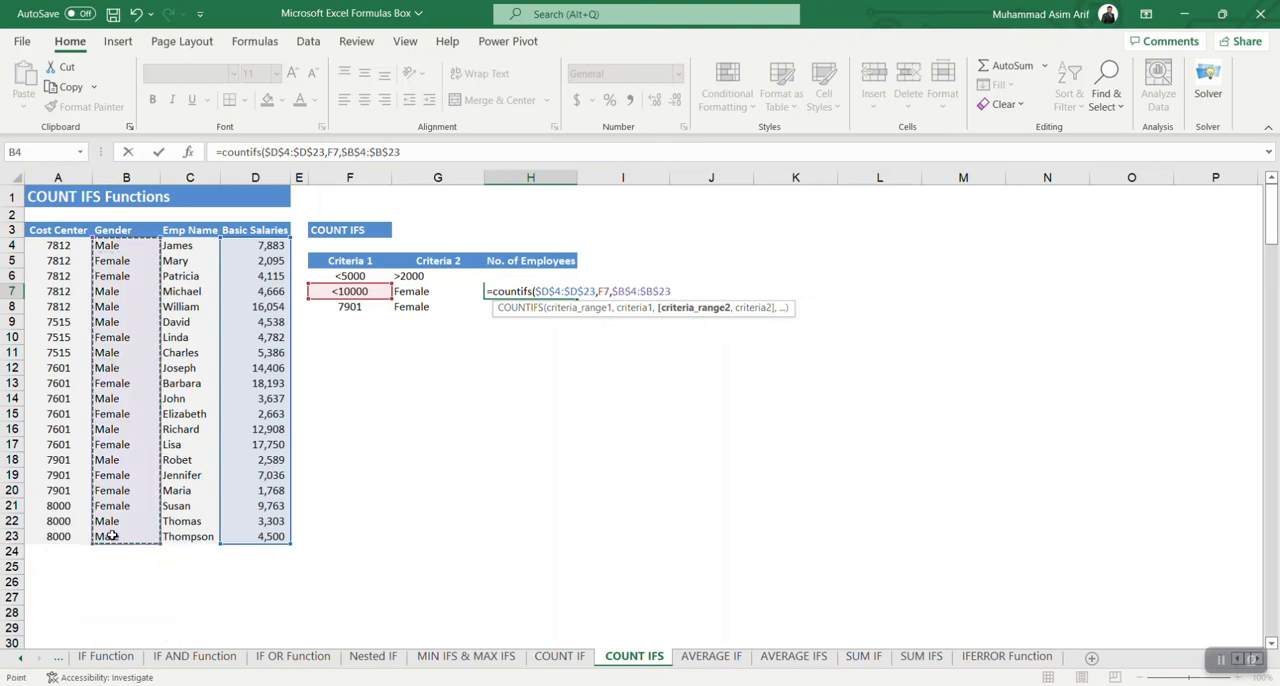
type(",")
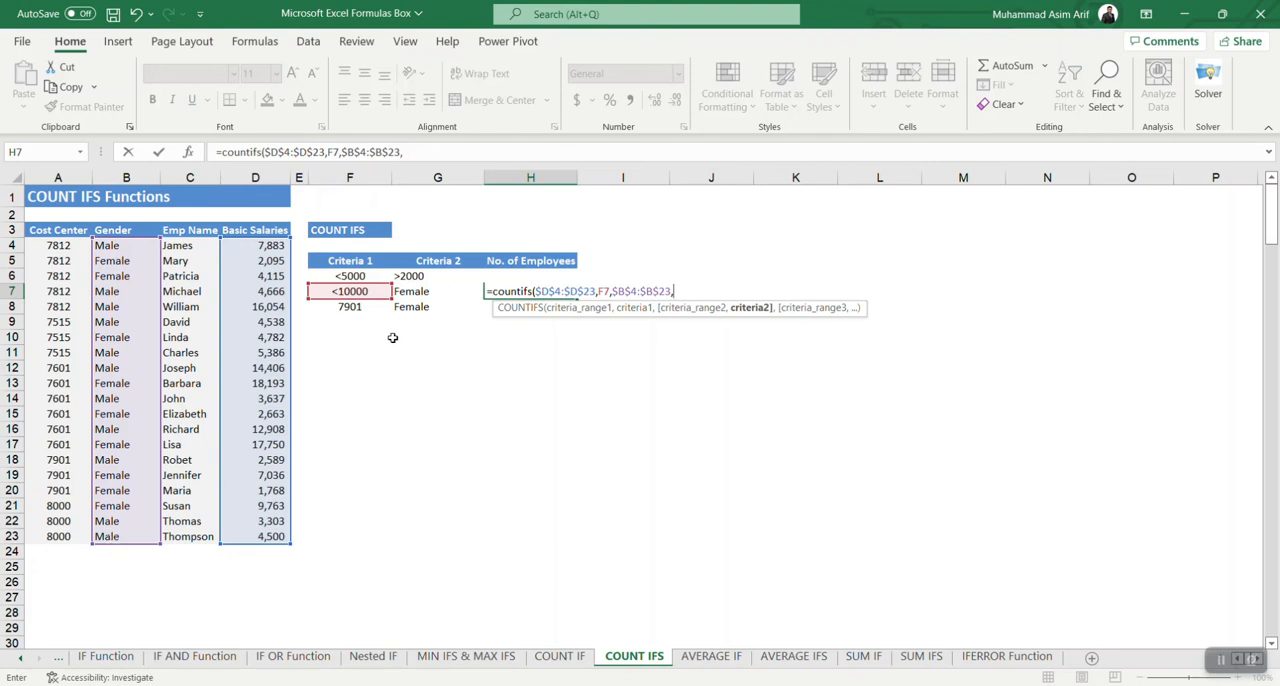
left_click(411, 291)
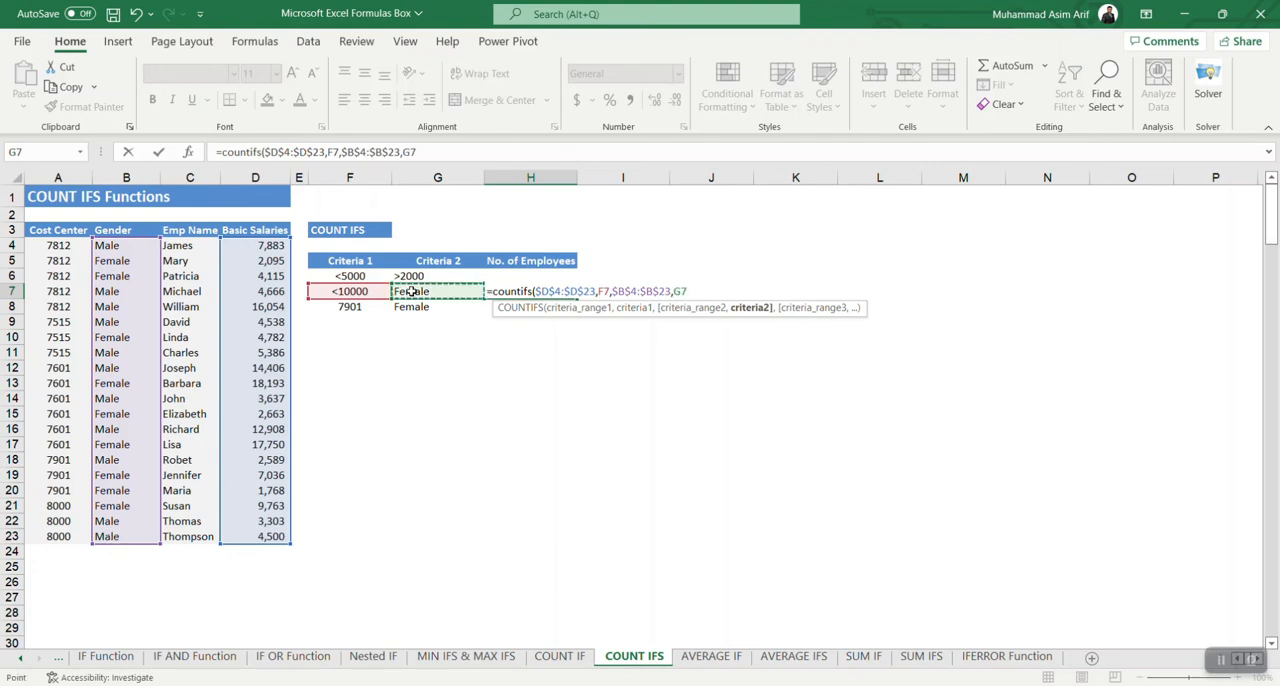
type(")")
key("ctrl+Return")
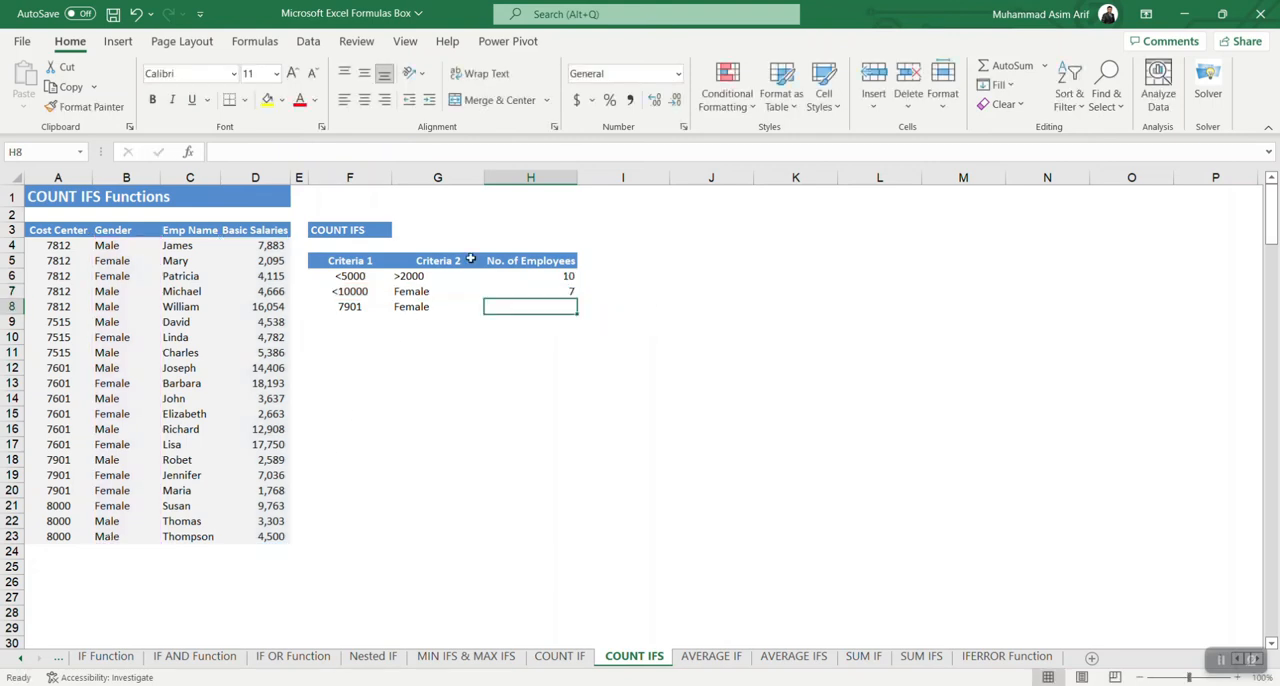
left_click(565, 291)
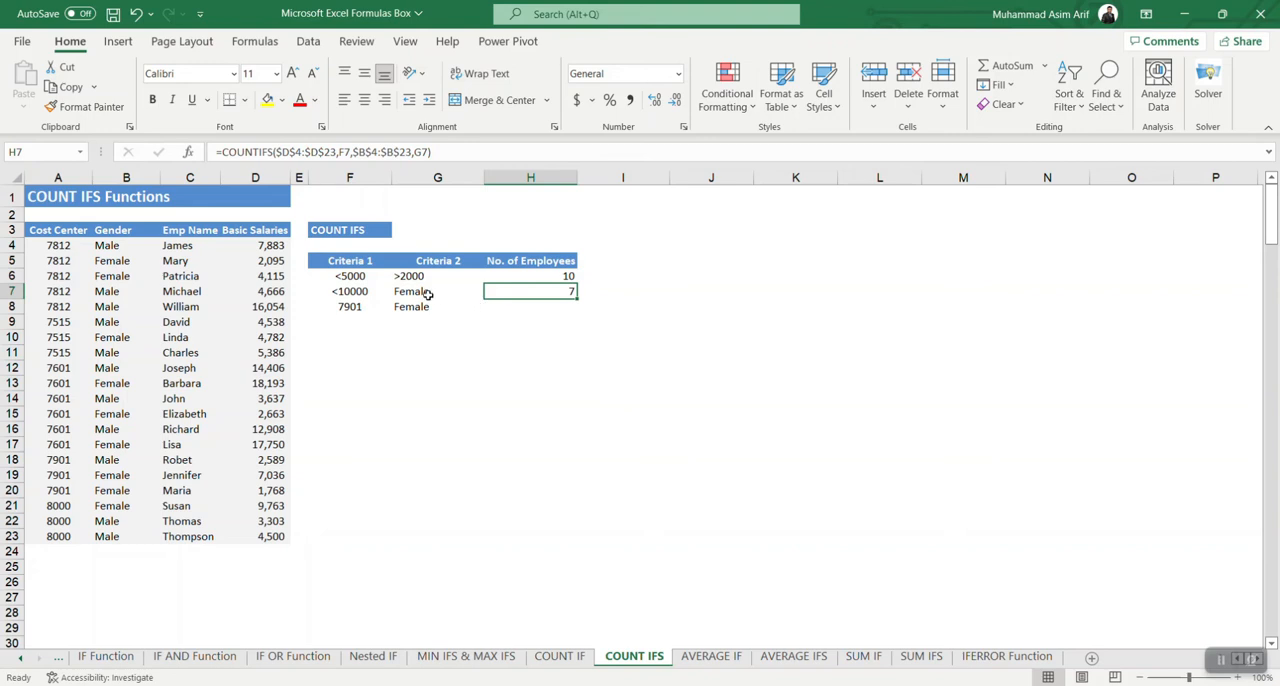
Step: Start a COUNTIFS formula in H8 with the absolute cost center range $A$4:$A$23 and F8 as the first criterion
left_click(532, 306)
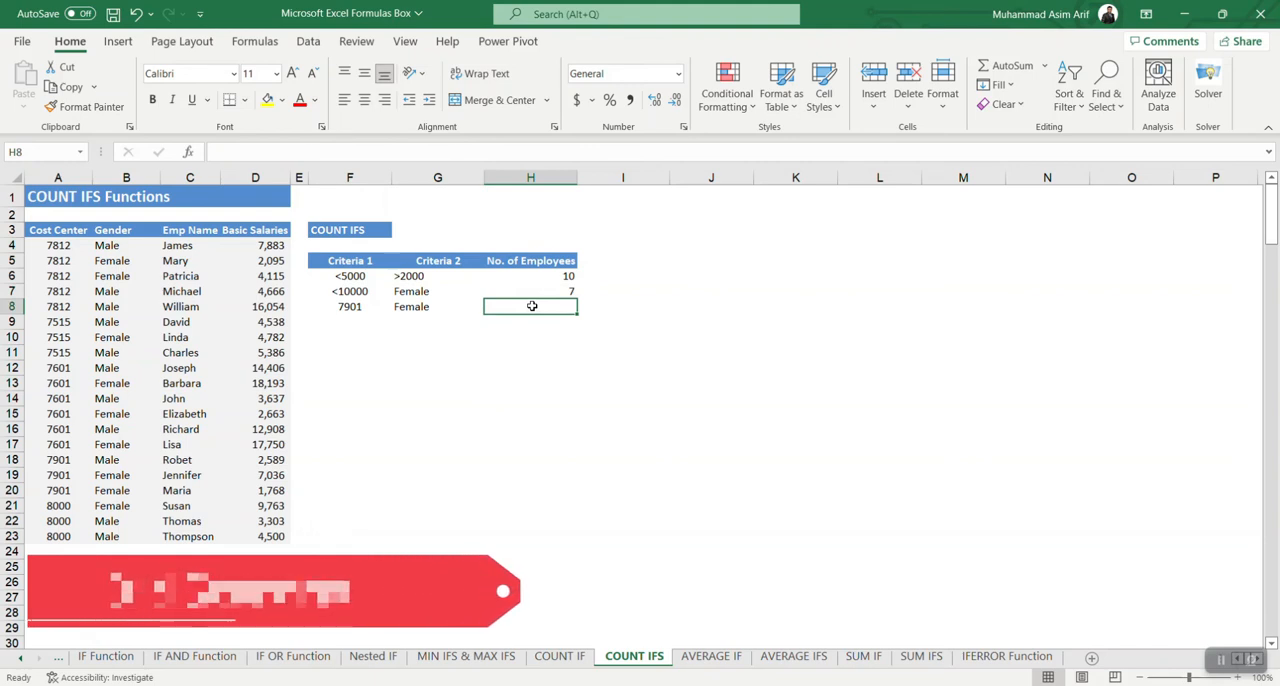
left_click(350, 307)
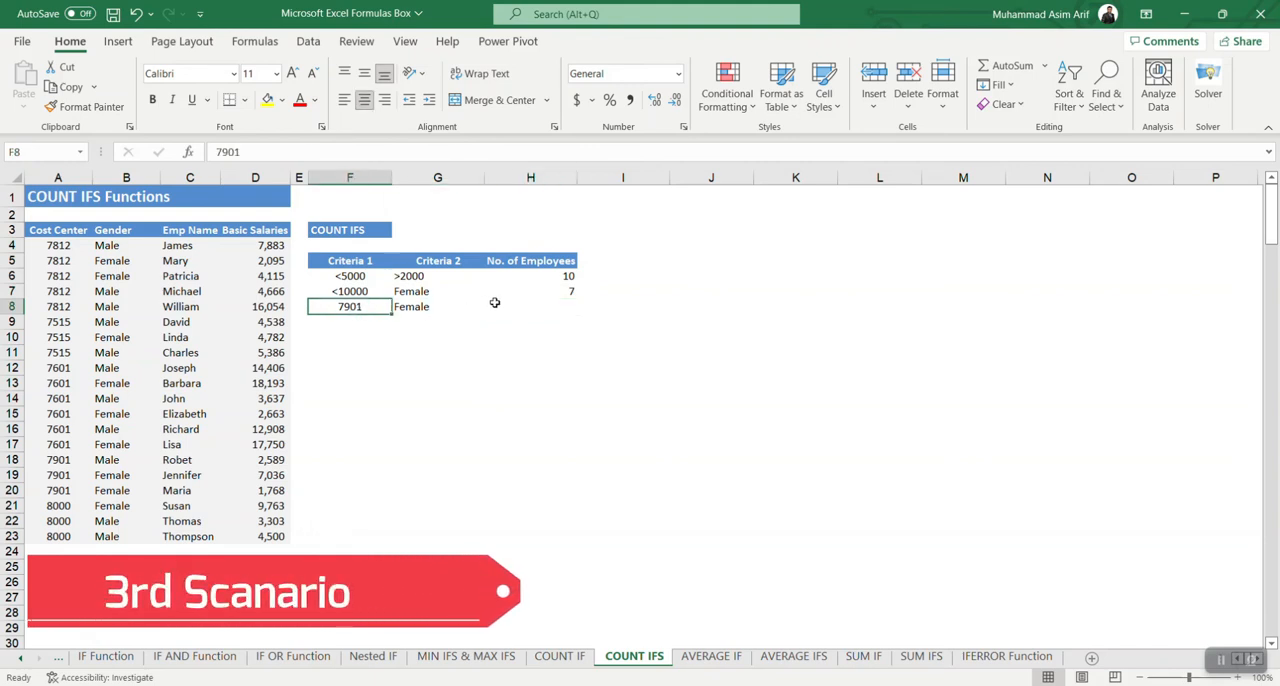
left_click(555, 306)
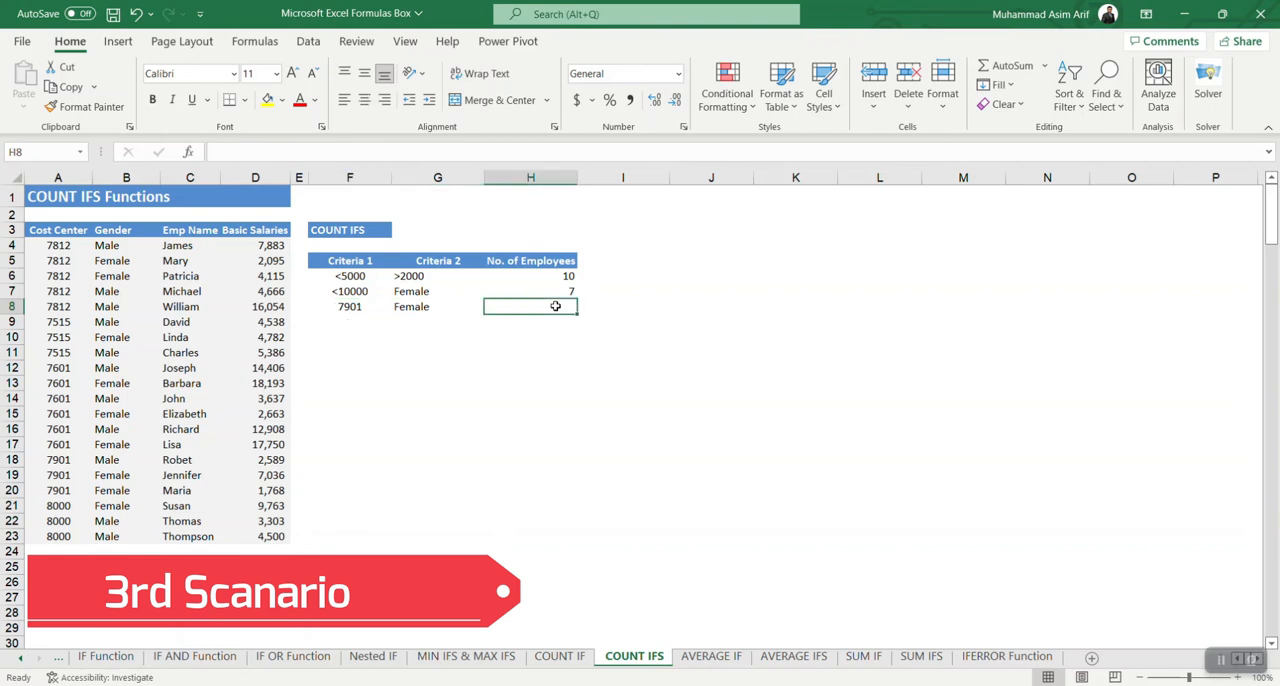
type("=")
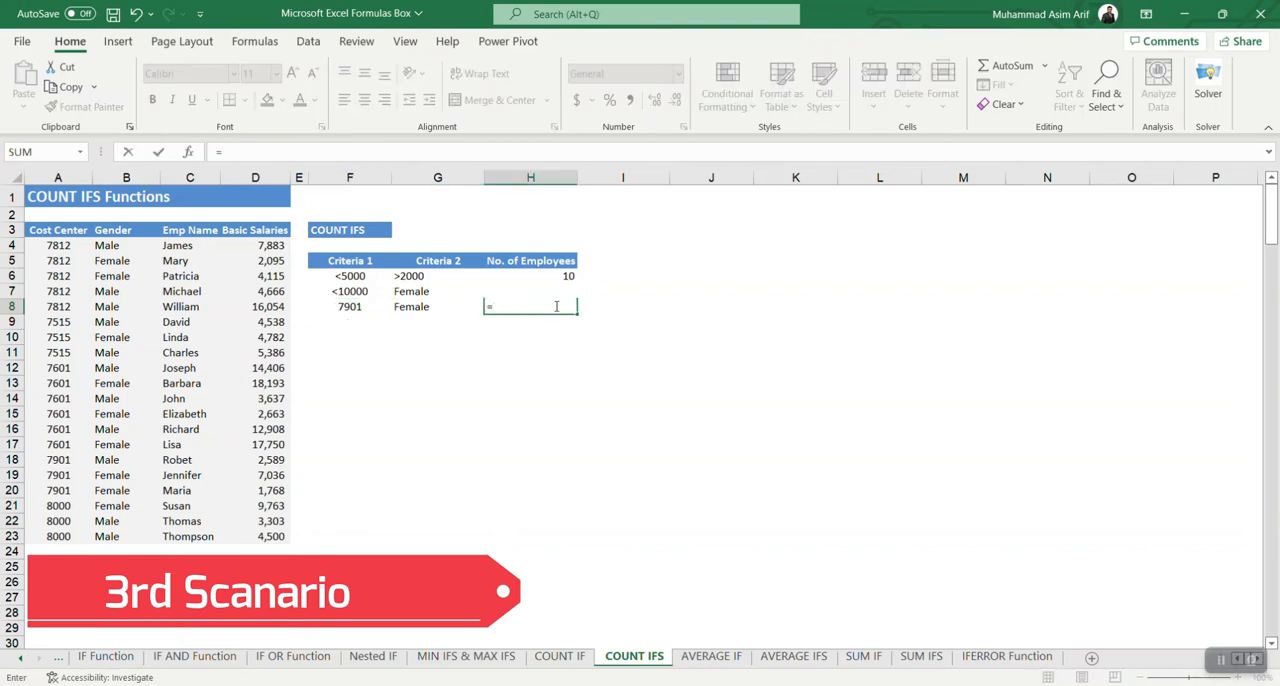
type("countifs")
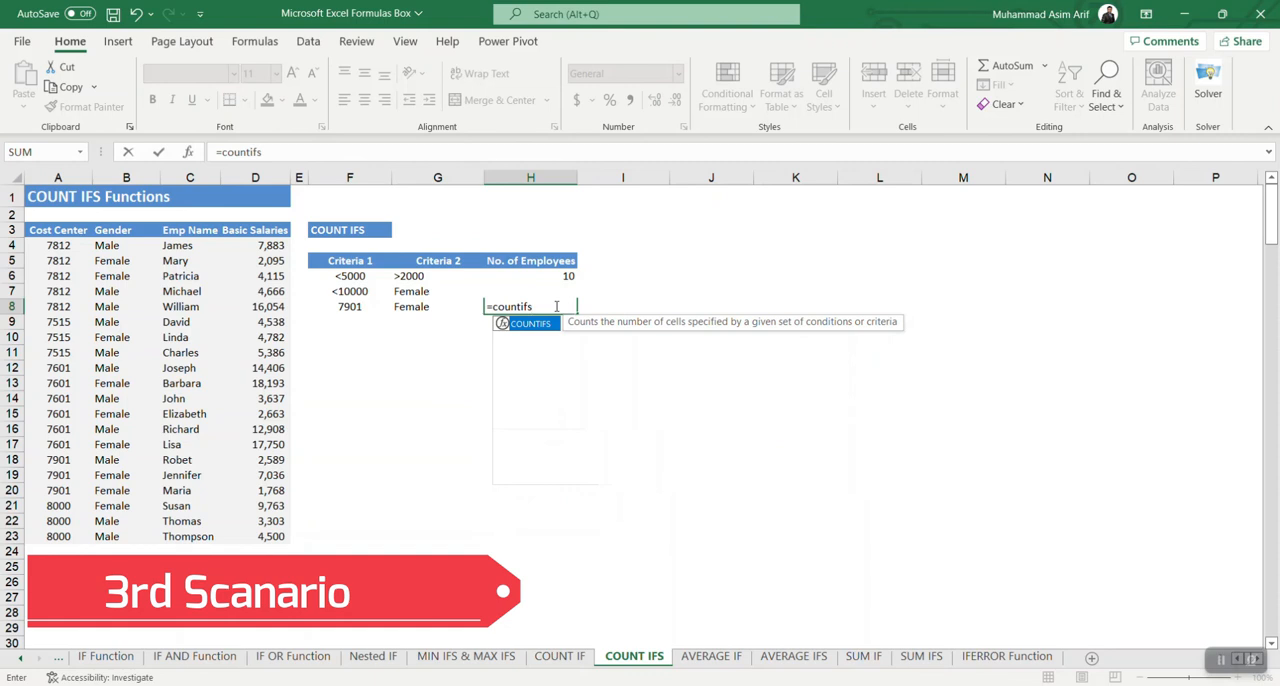
type("(")
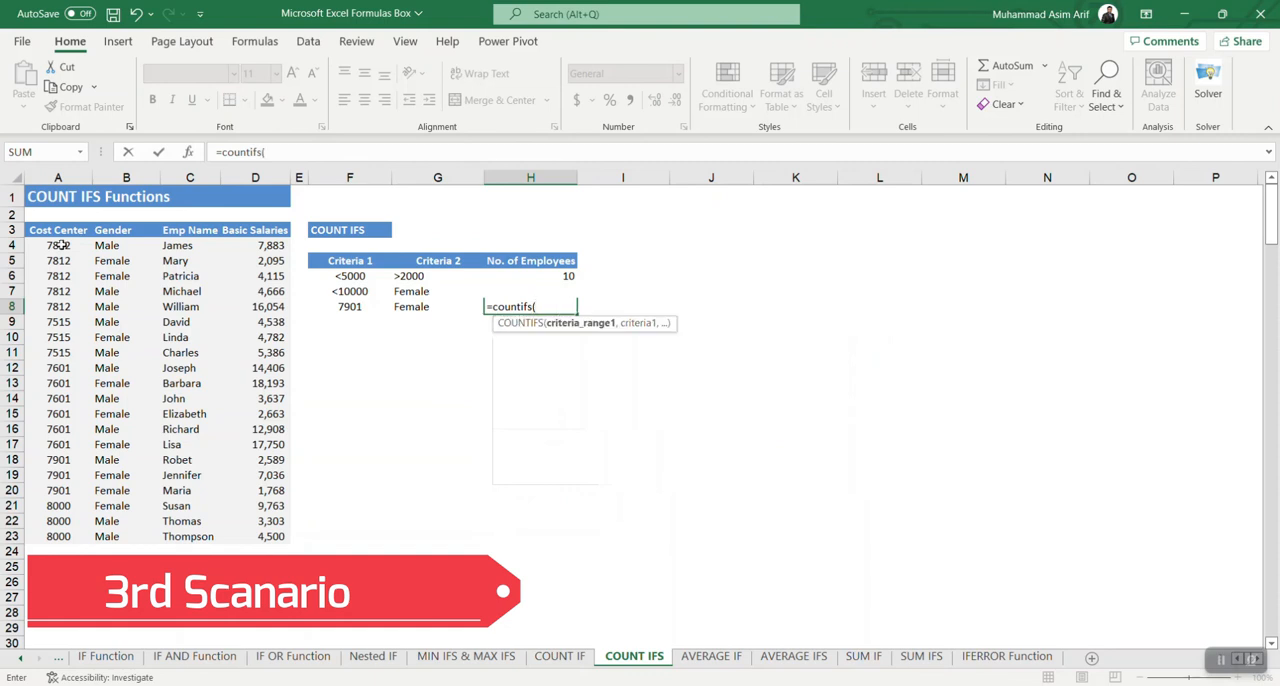
left_click_drag(60, 245, 60, 538)
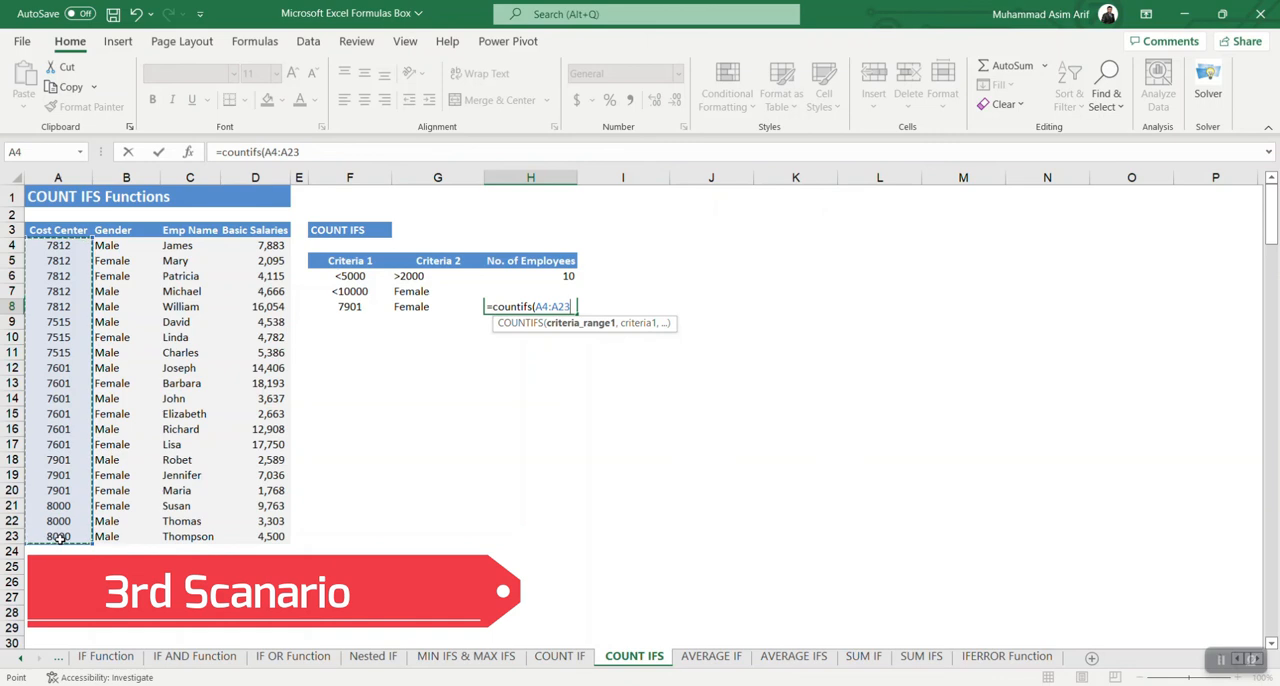
key("F4")
type(",")
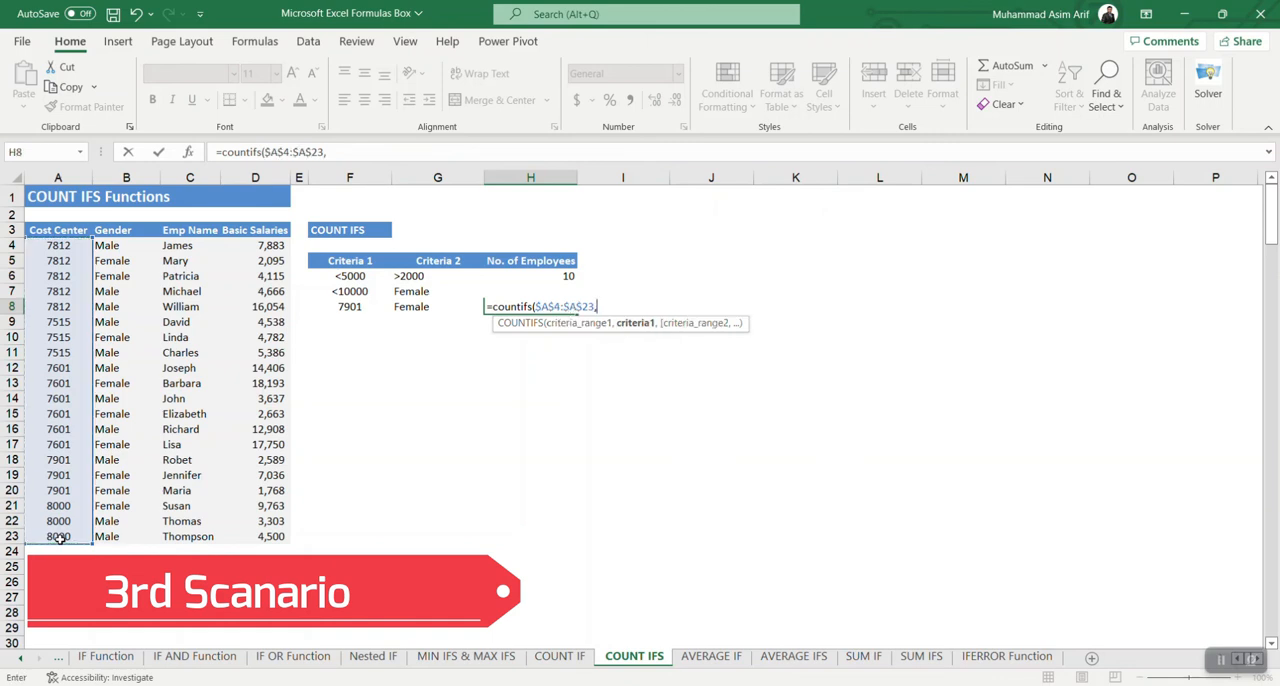
left_click(356, 306)
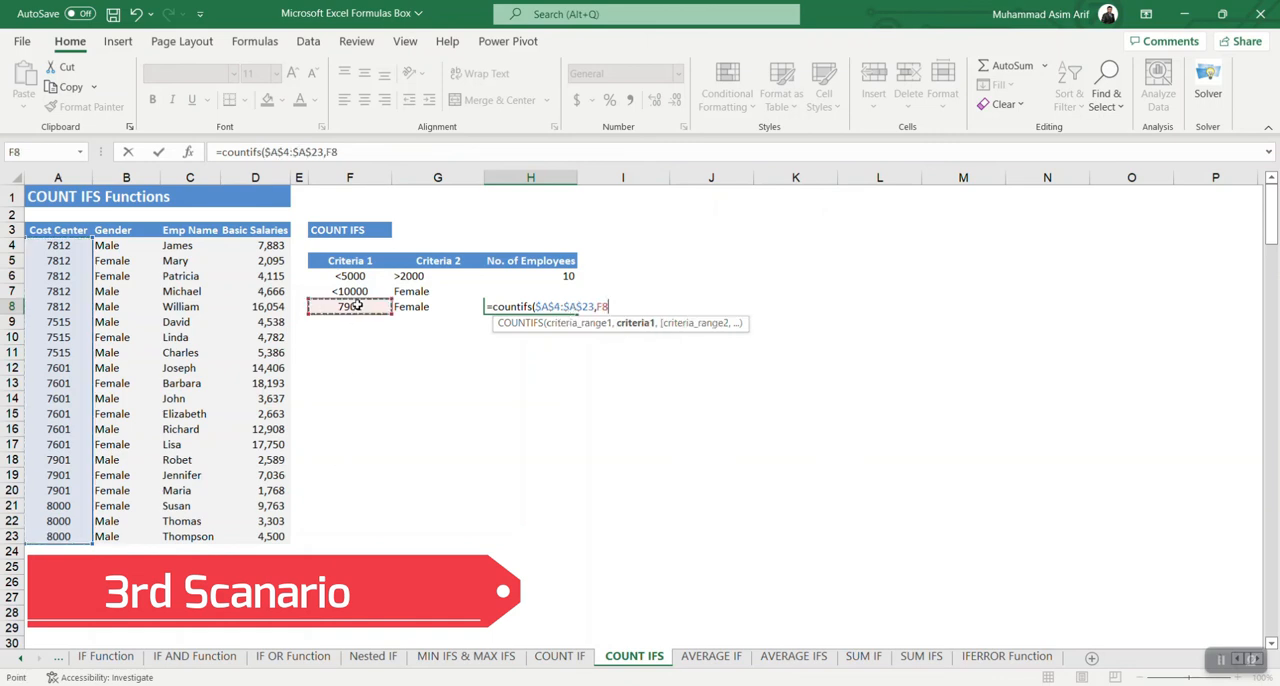
Step: Complete the H8 formula with the absolute gender range $B$4:$B$23 and G8 as its criterion, and review the cost center criterion
type(",")
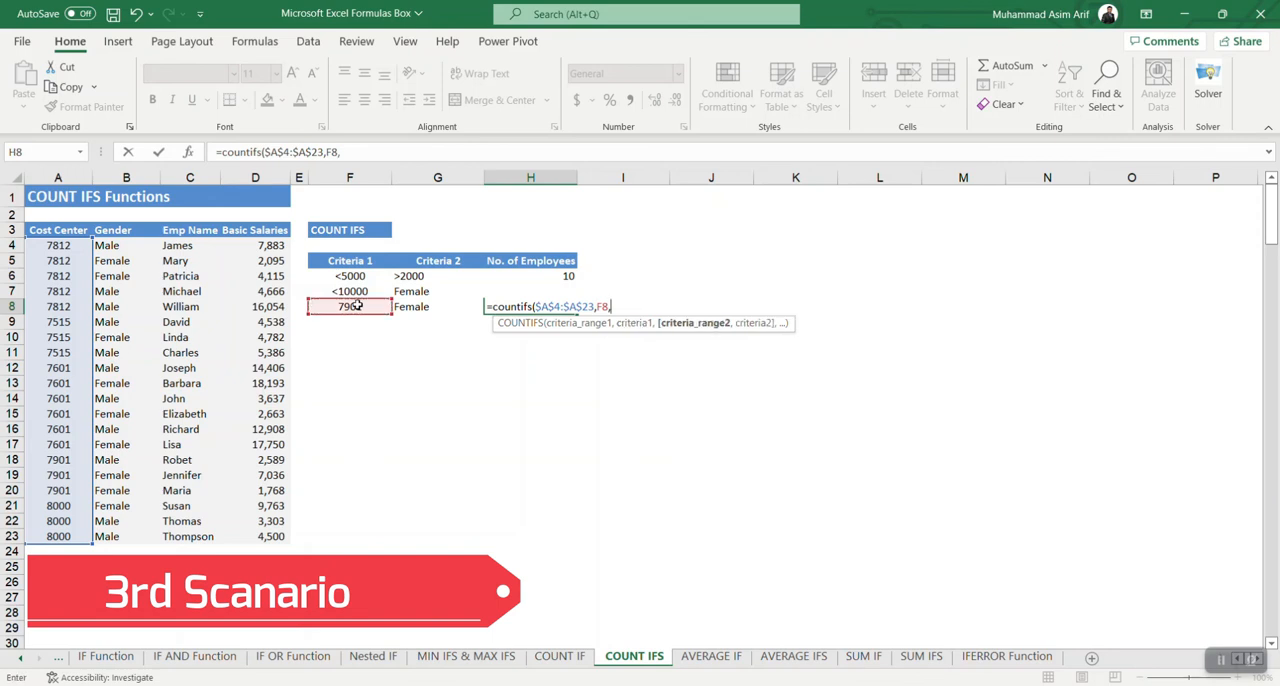
left_click(126, 250)
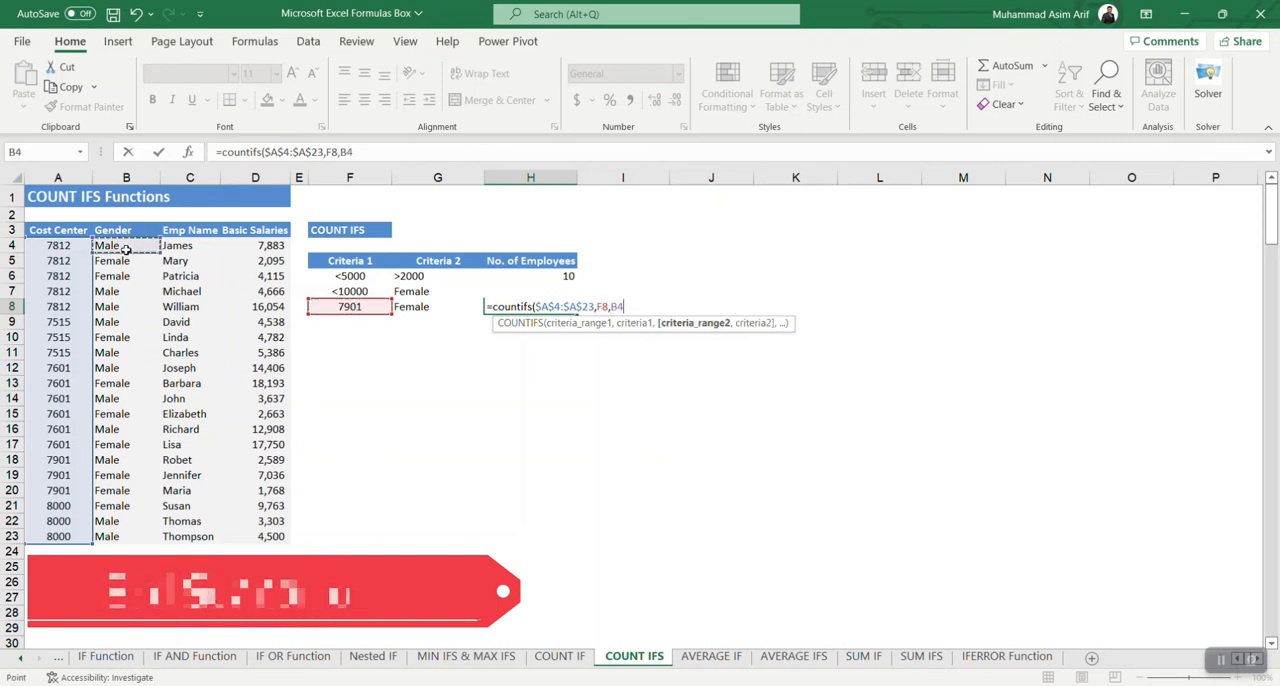
left_click_drag(126, 250, 117, 536)
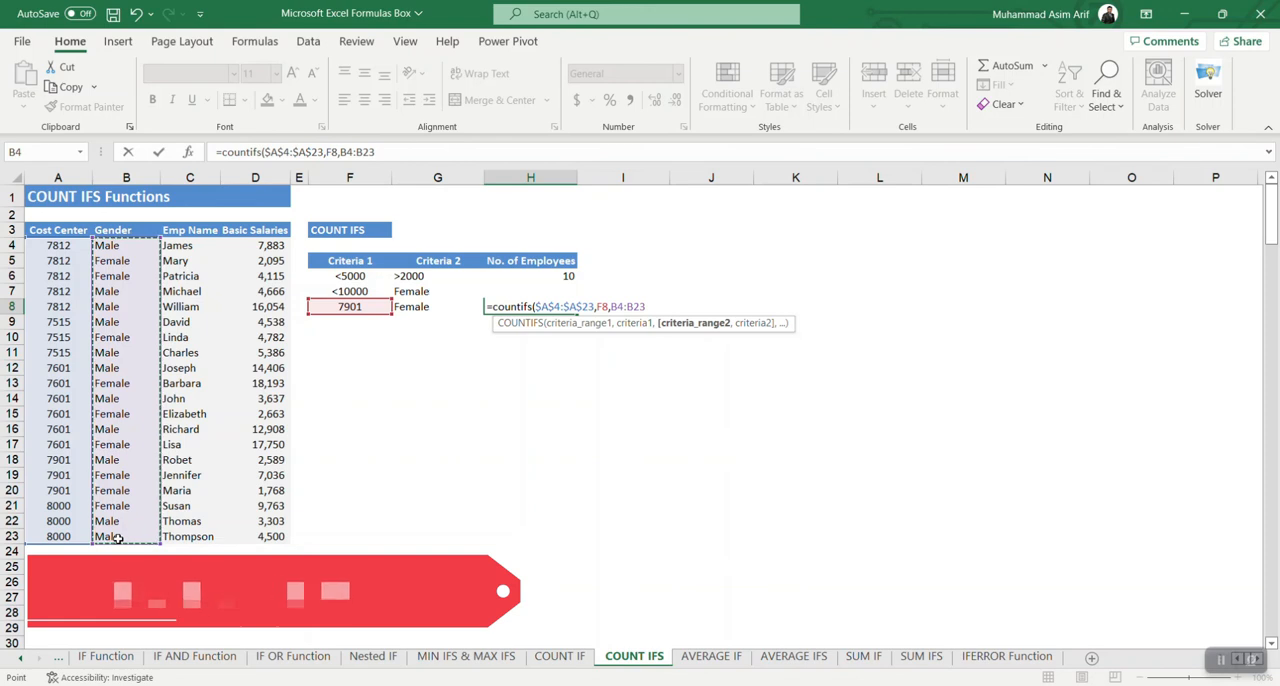
key("F4")
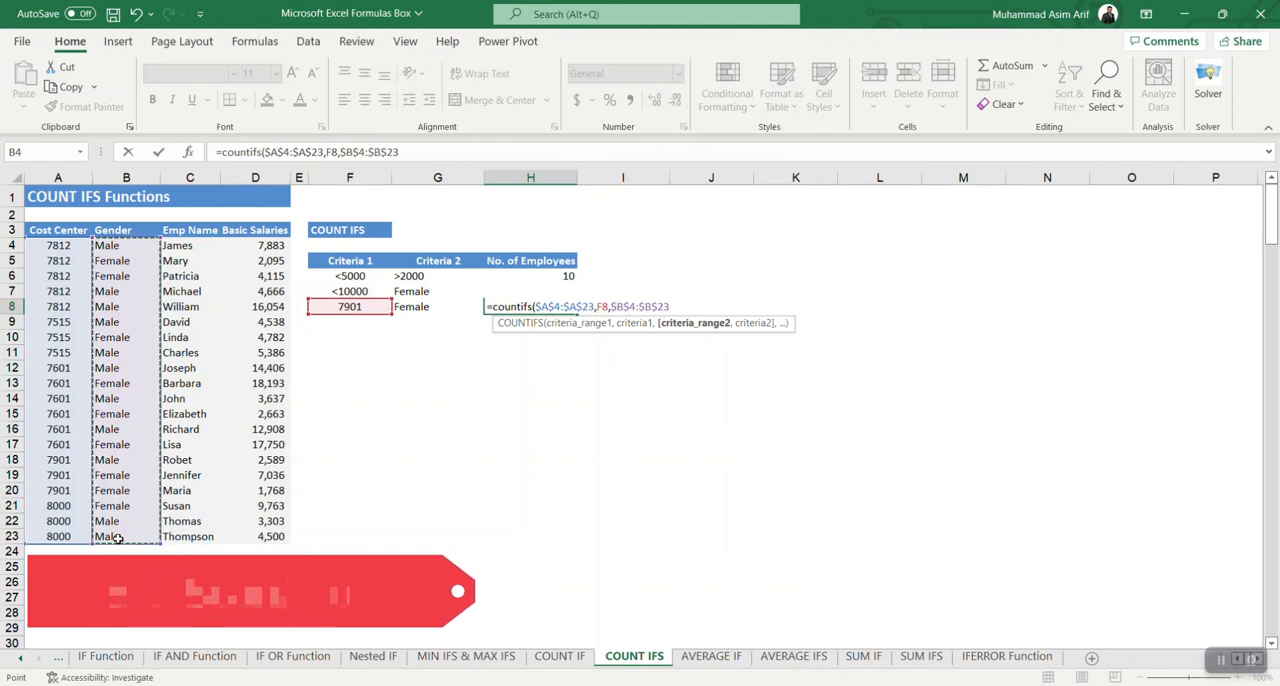
type(",")
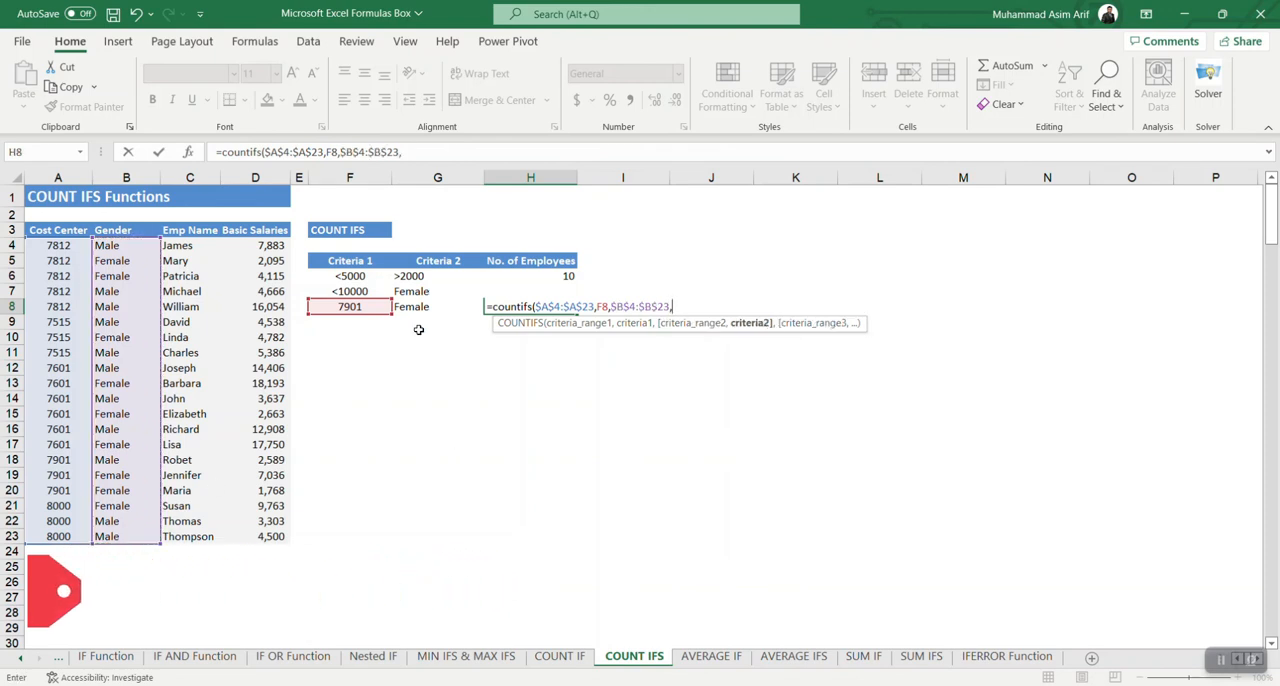
left_click(418, 307)
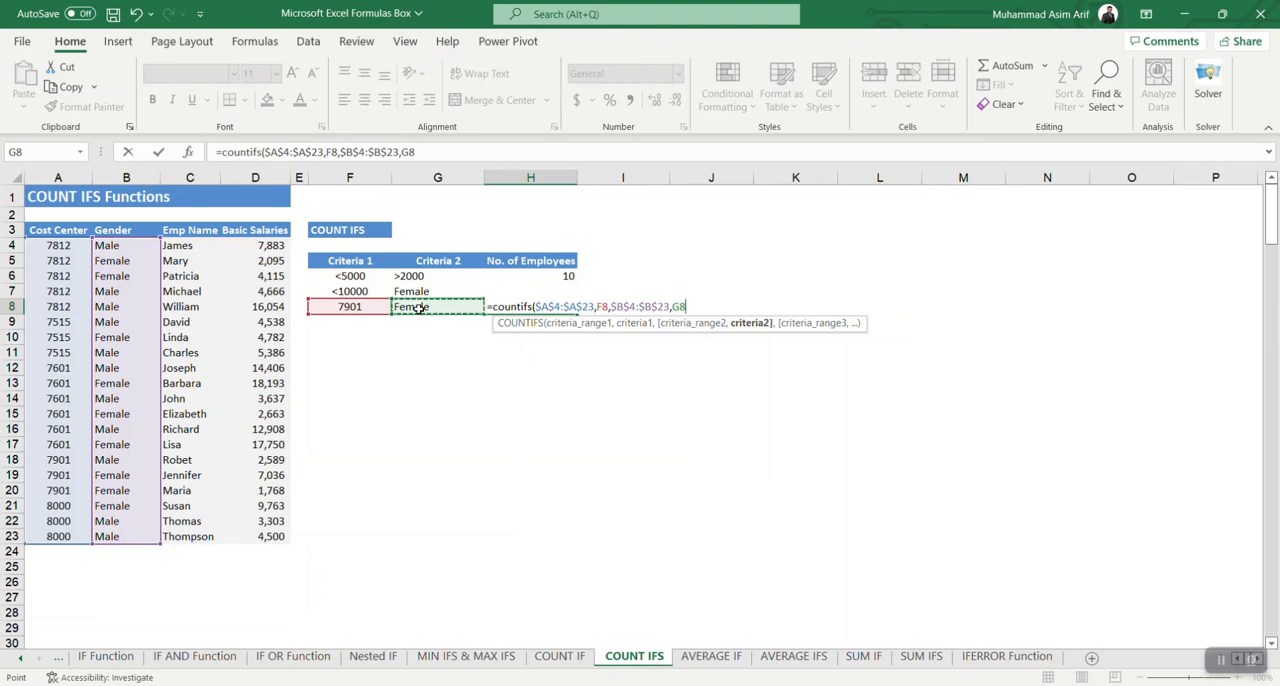
type(")")
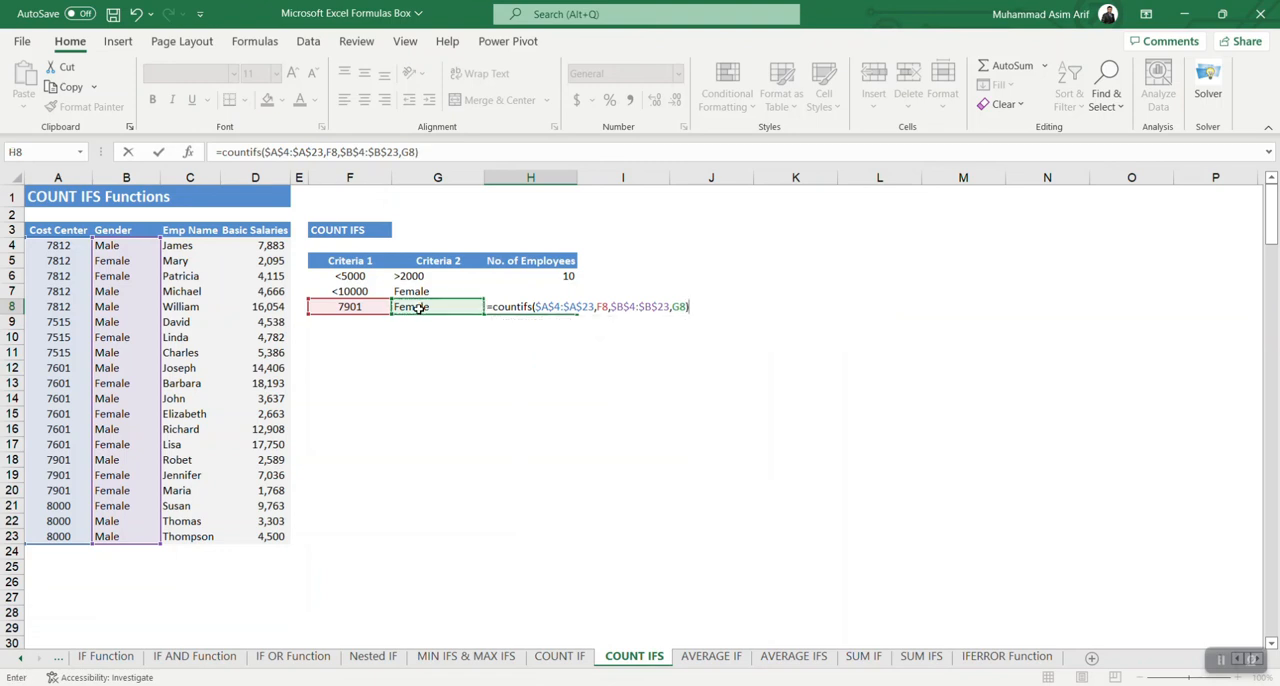
key("Return")
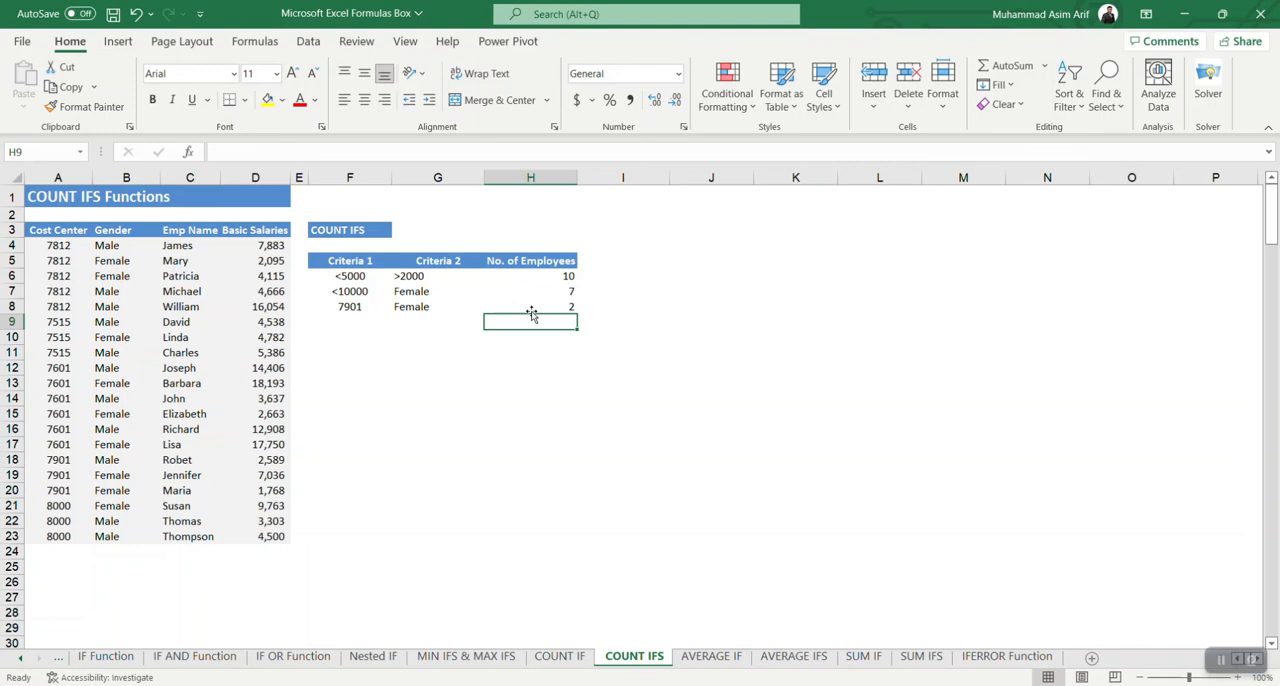
left_click(353, 307)
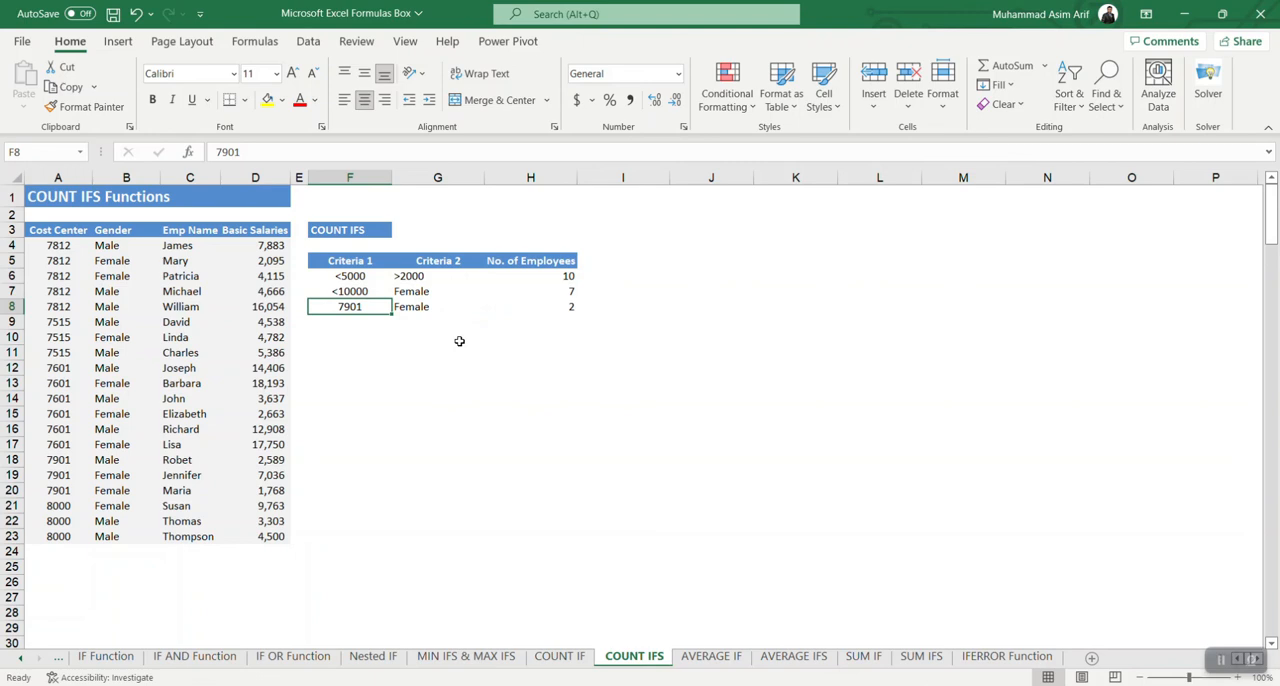